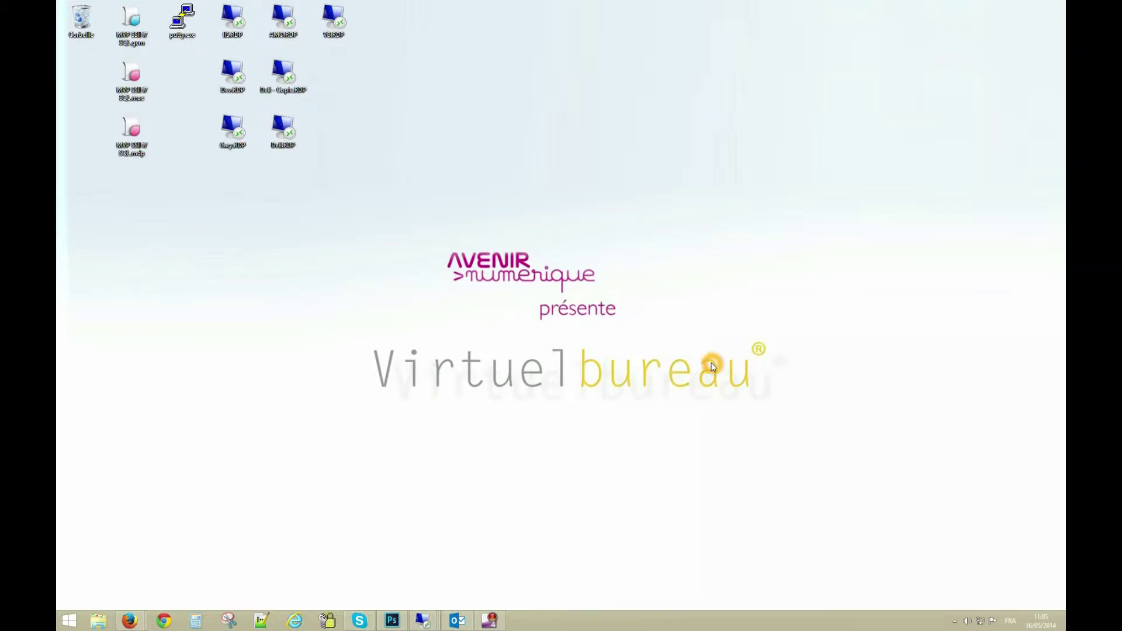
# Show the hidden notification-area icons in the taskbar, then dismiss the panel
pyautogui.click(955, 621)
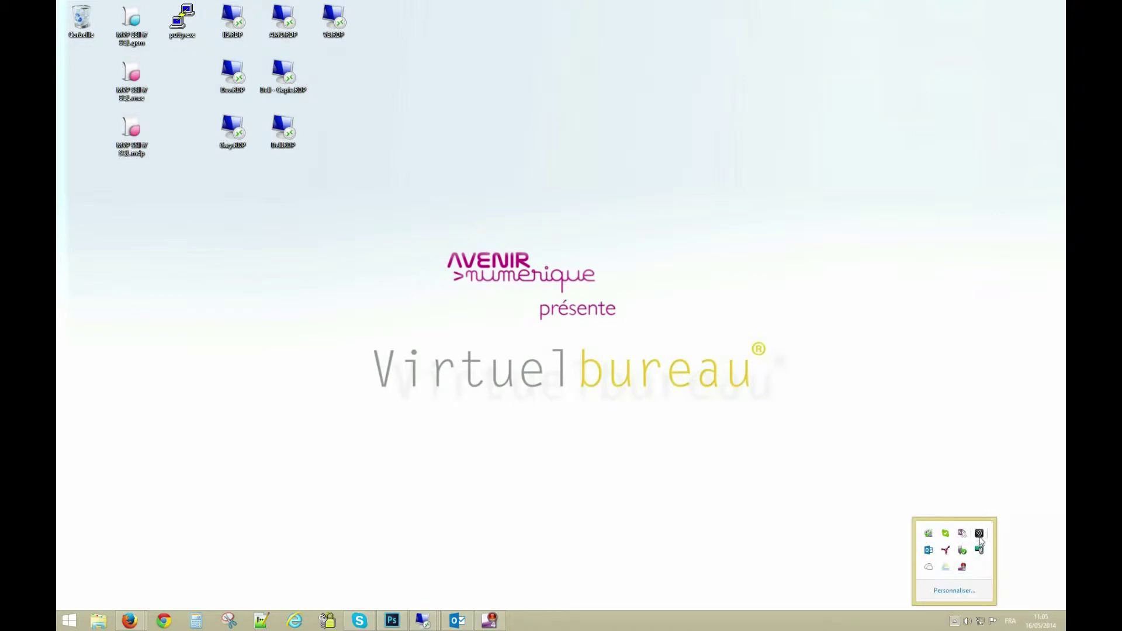
pyautogui.click(371, 416)
# Open Chrome, go to receiver.citrix.com and request the Receiver for Windows download
pyautogui.click(168, 619)
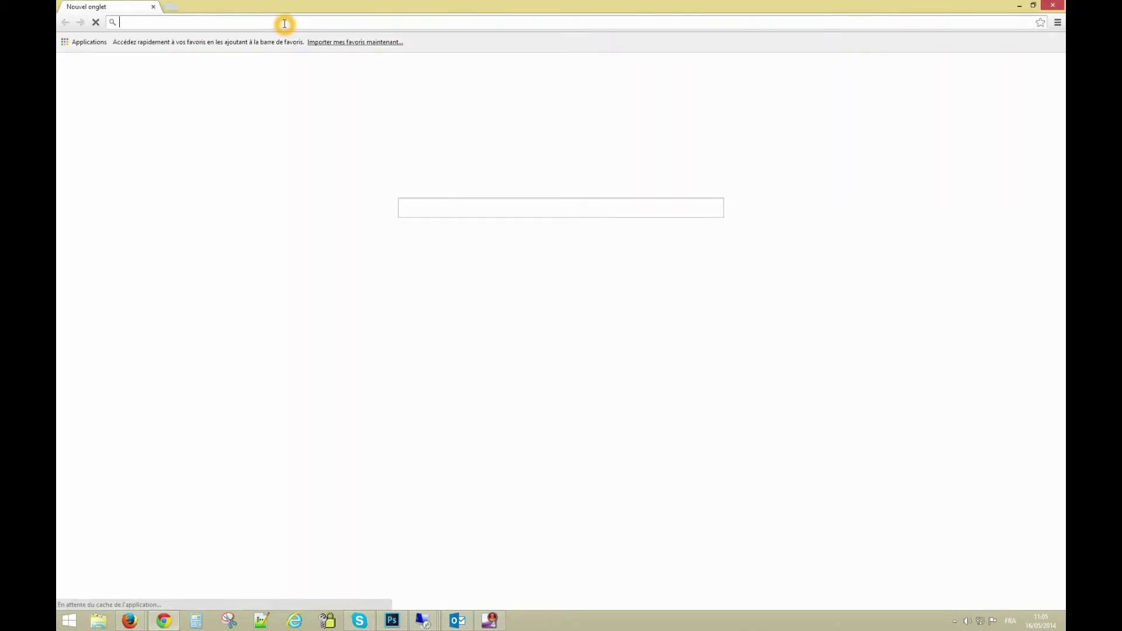
pyautogui.click(284, 23)
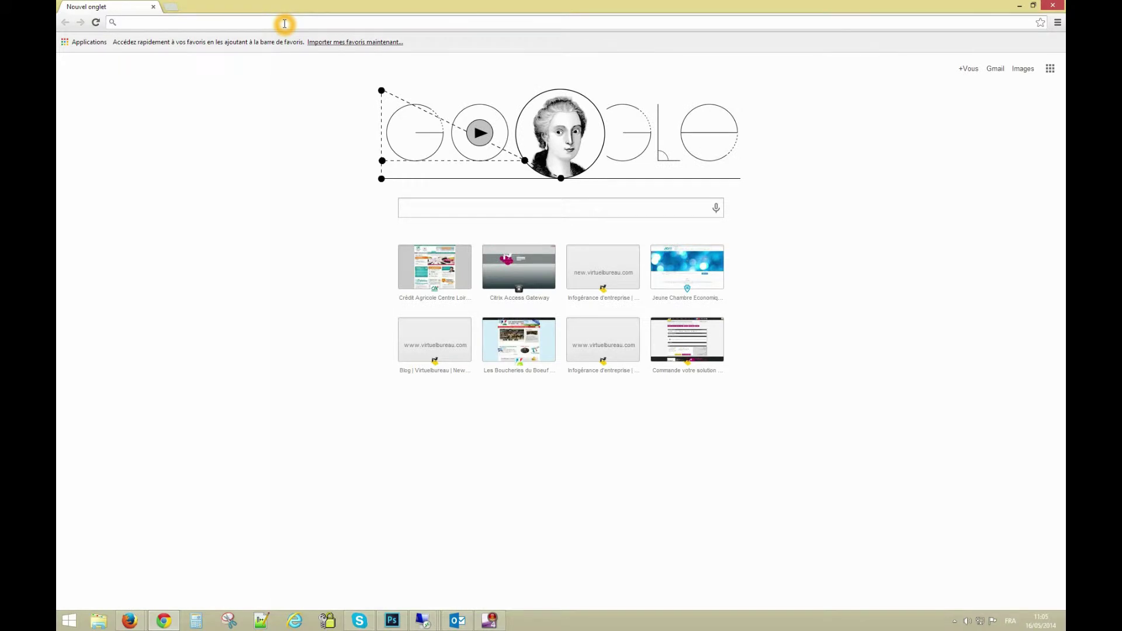
pyautogui.write('re')
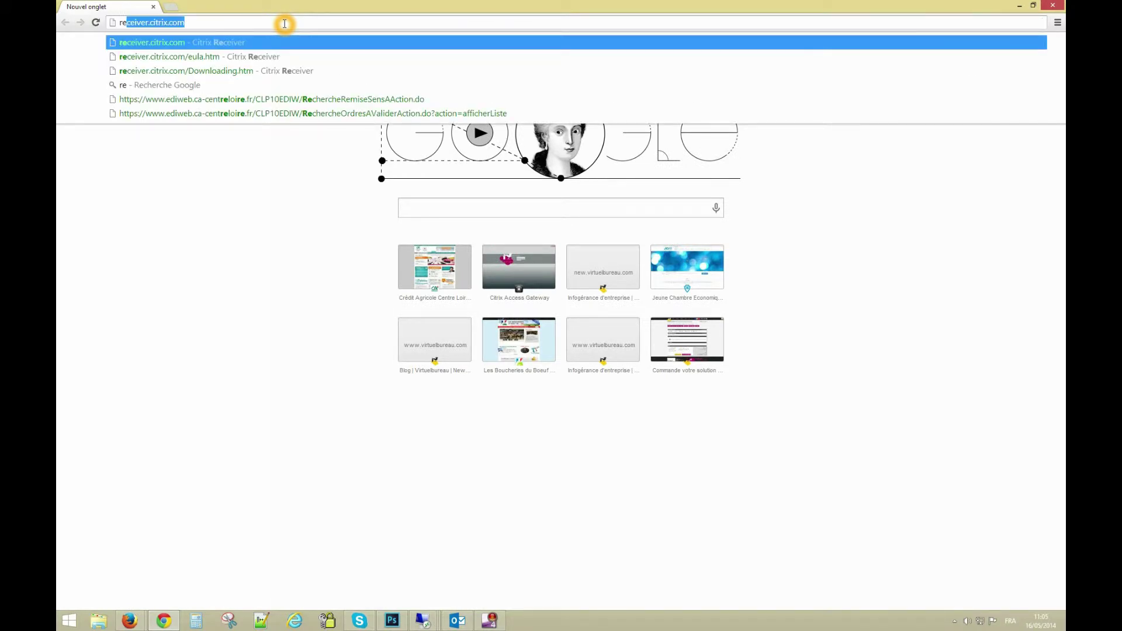
pyautogui.press('Return')
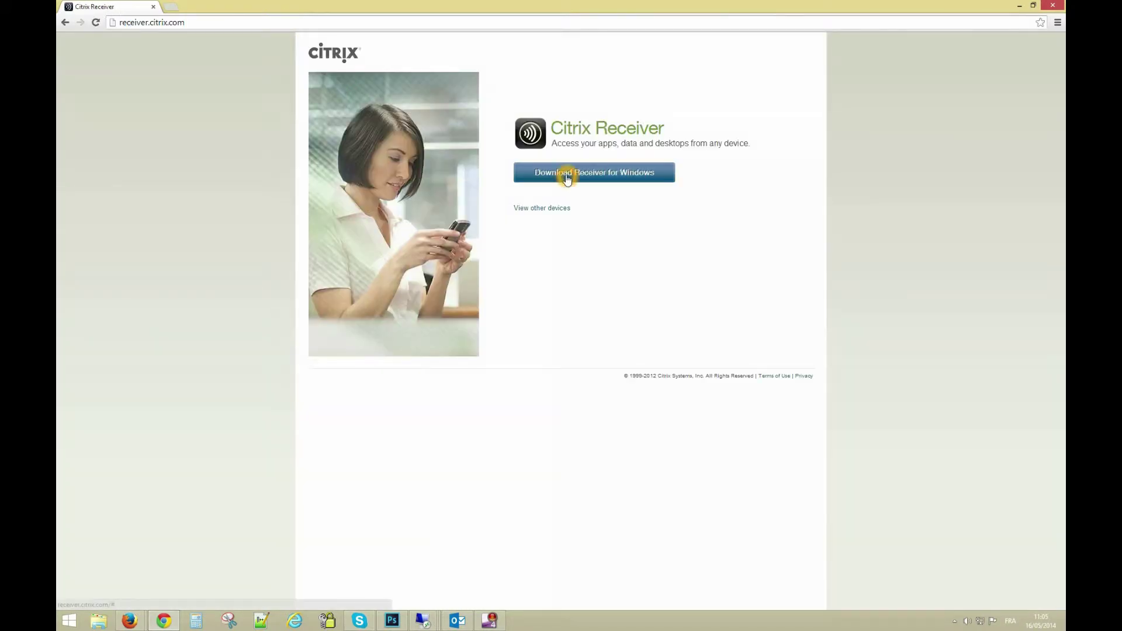
pyautogui.click(566, 178)
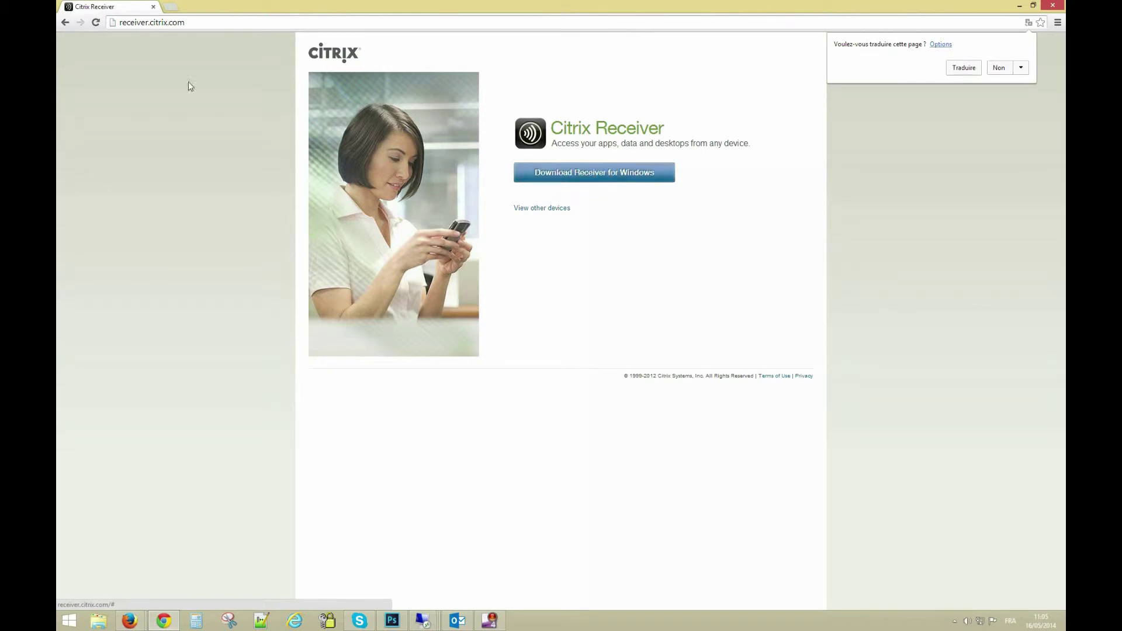
# Load the connect.virtuelbureau.com Access Gateway sign-in page in a new tab, then close Chrome
pyautogui.click(170, 9)
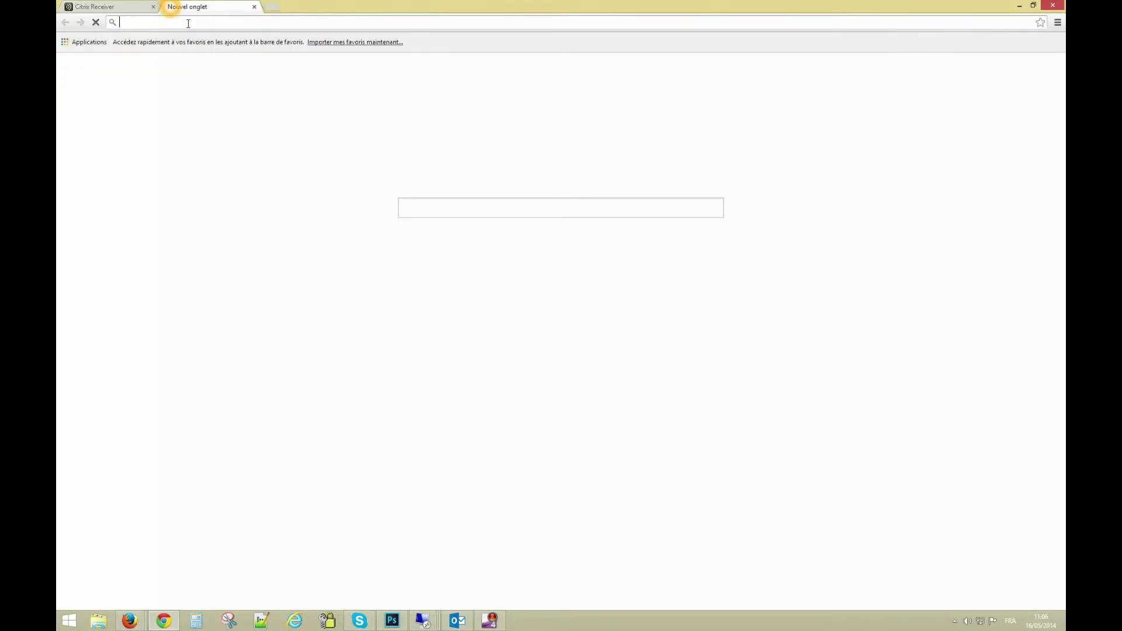
pyautogui.write('connect.virtuelbureau.com')
pyautogui.press('Return')
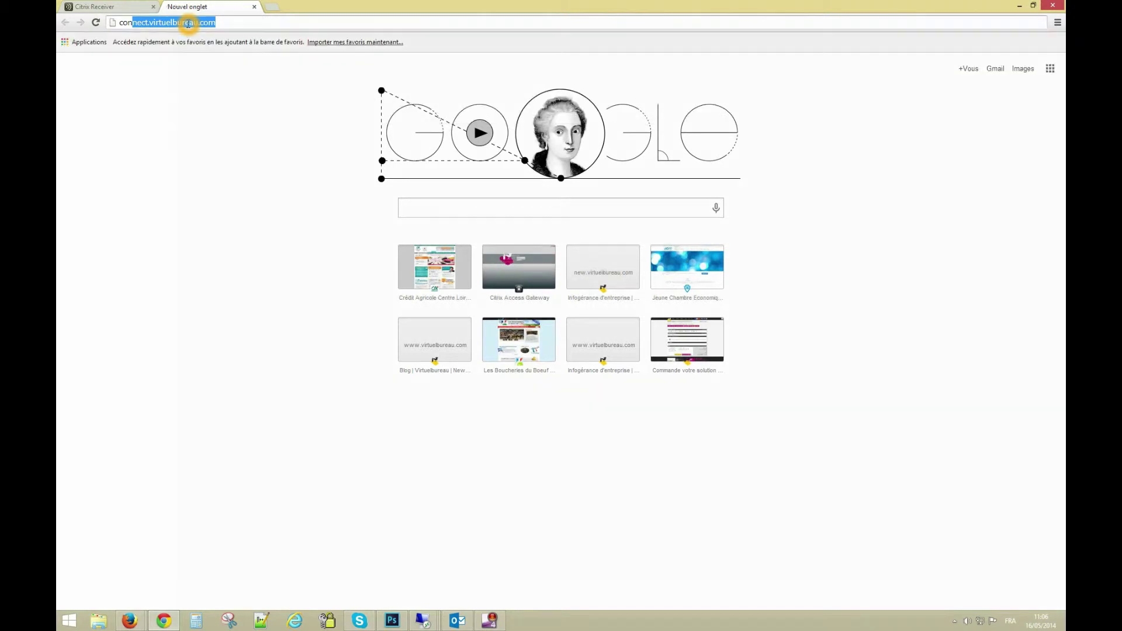
pyautogui.click(544, 193)
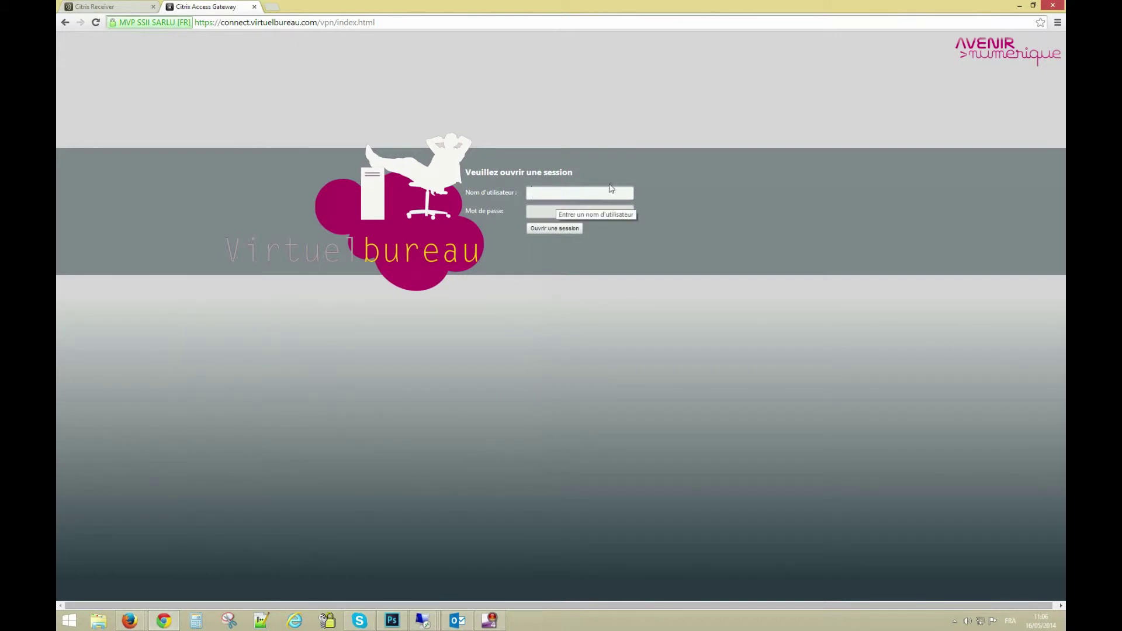
pyautogui.click(1052, 6)
# Launch Citrix Receiver from the tray and submit the server address connect.virtuelbureau.com
pyautogui.click(698, 474)
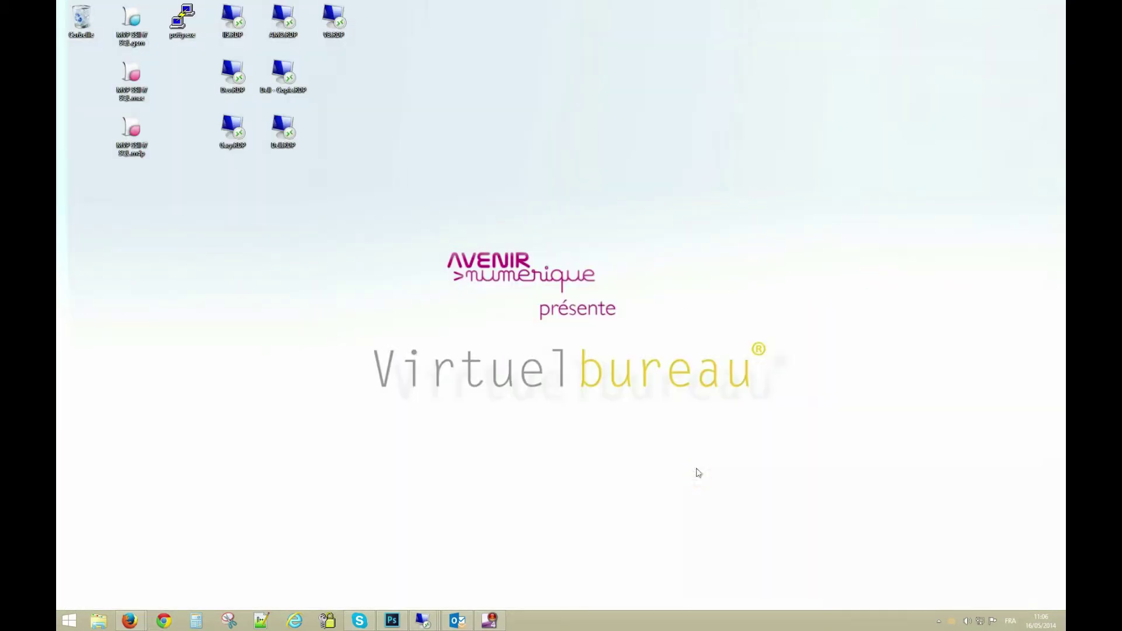
pyautogui.click(941, 622)
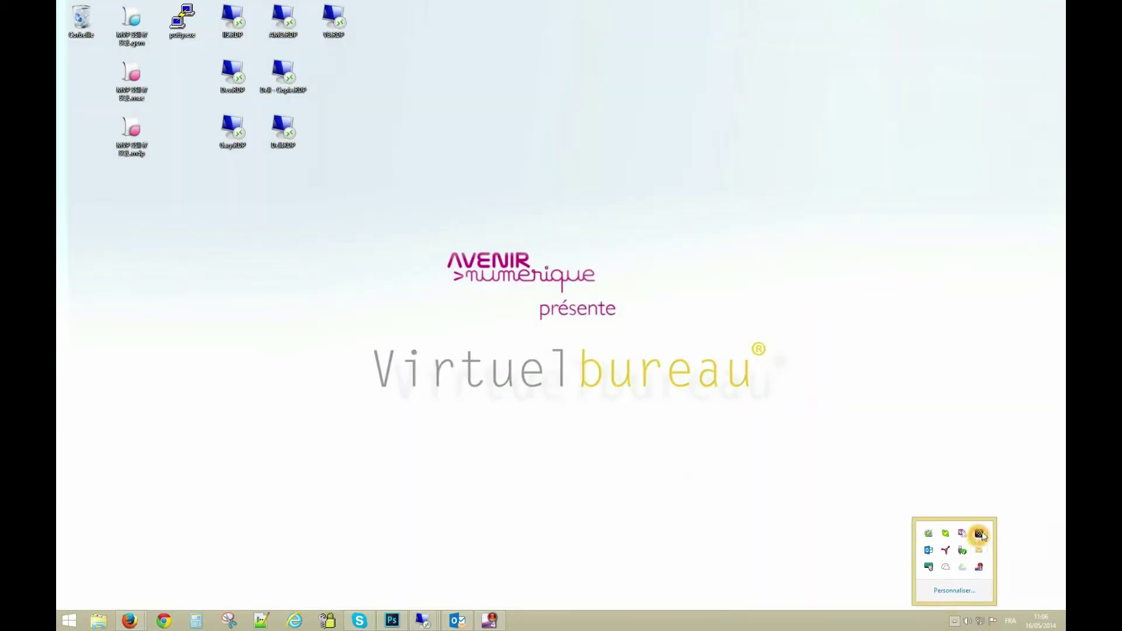
pyautogui.click(739, 395)
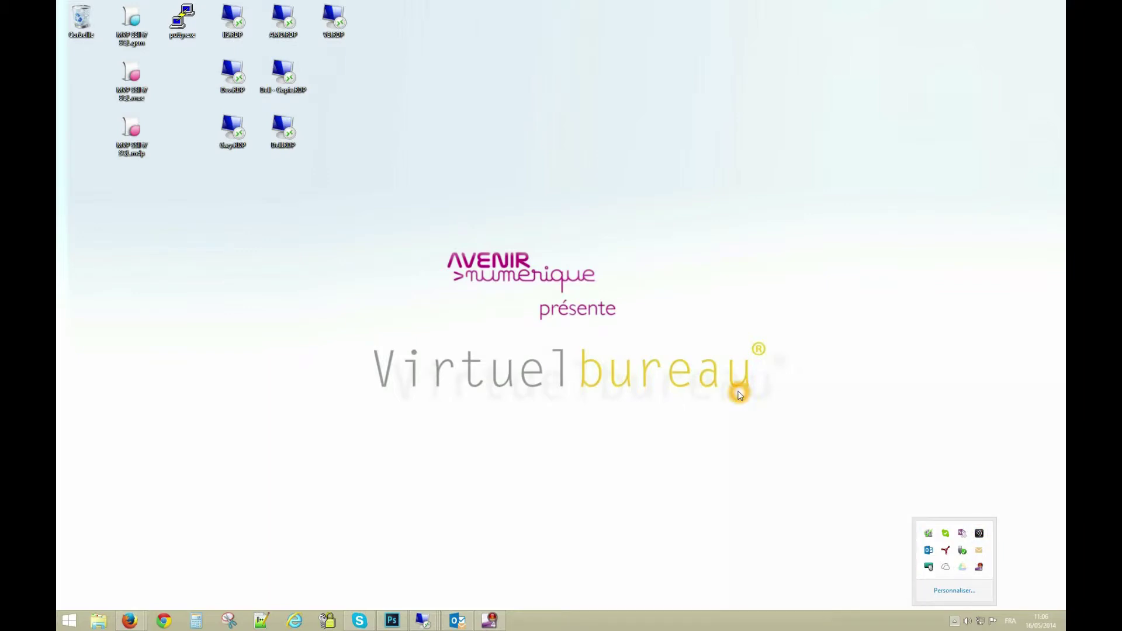
pyautogui.click(669, 381)
pyautogui.click(551, 300)
pyautogui.click(503, 285)
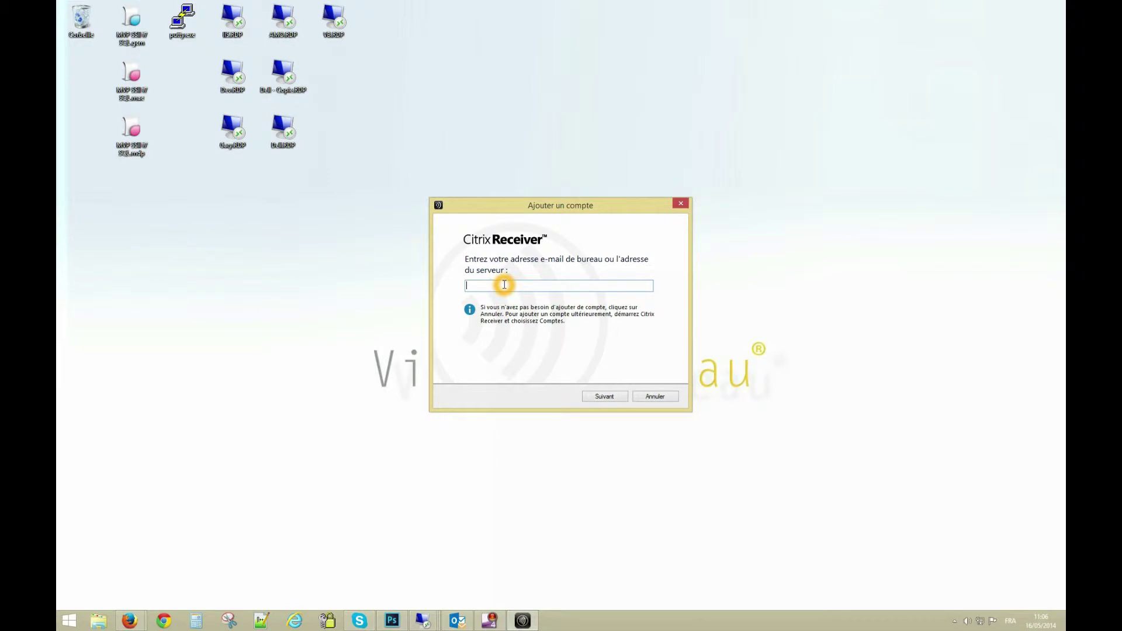
pyautogui.write('connect.virtuelbureau.com')
pyautogui.click(618, 396)
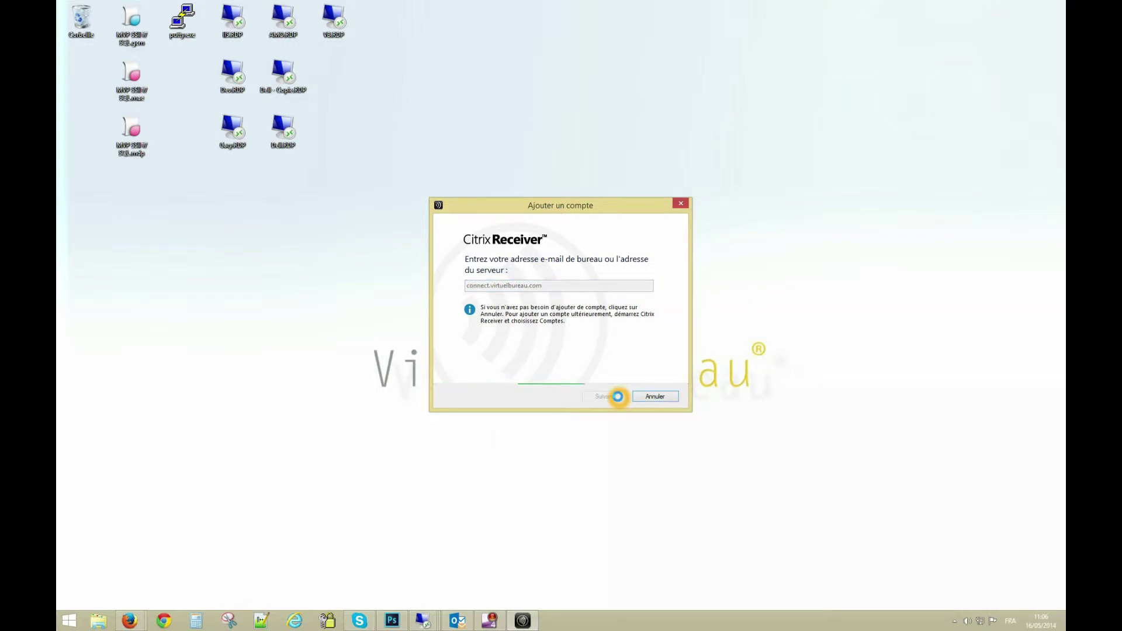
# Sign in with the account username and password and approve the authorization prompt
pyautogui.click(565, 284)
pyautogui.write('factice')
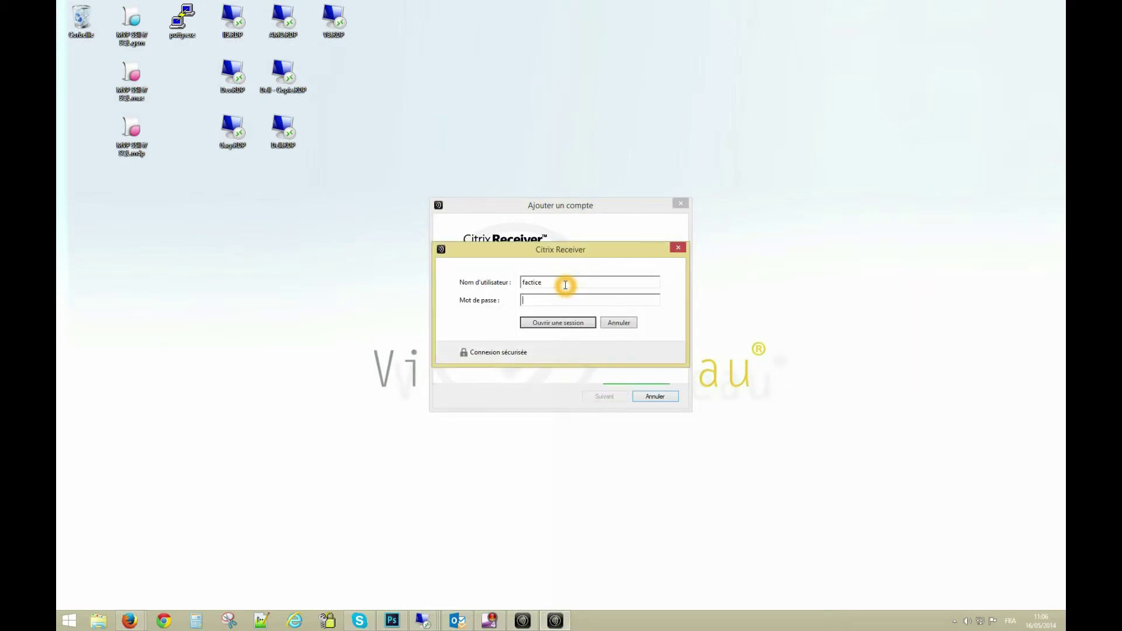
pyautogui.press('Tab')
pyautogui.write('factice01')
pyautogui.press('Return')
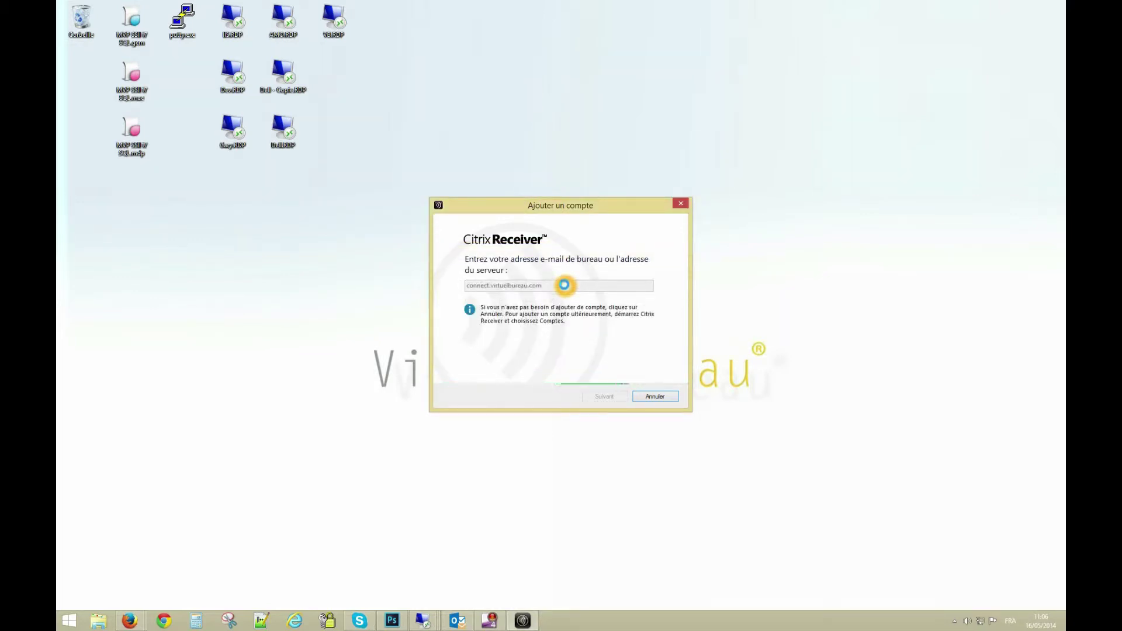
pyautogui.click(602, 397)
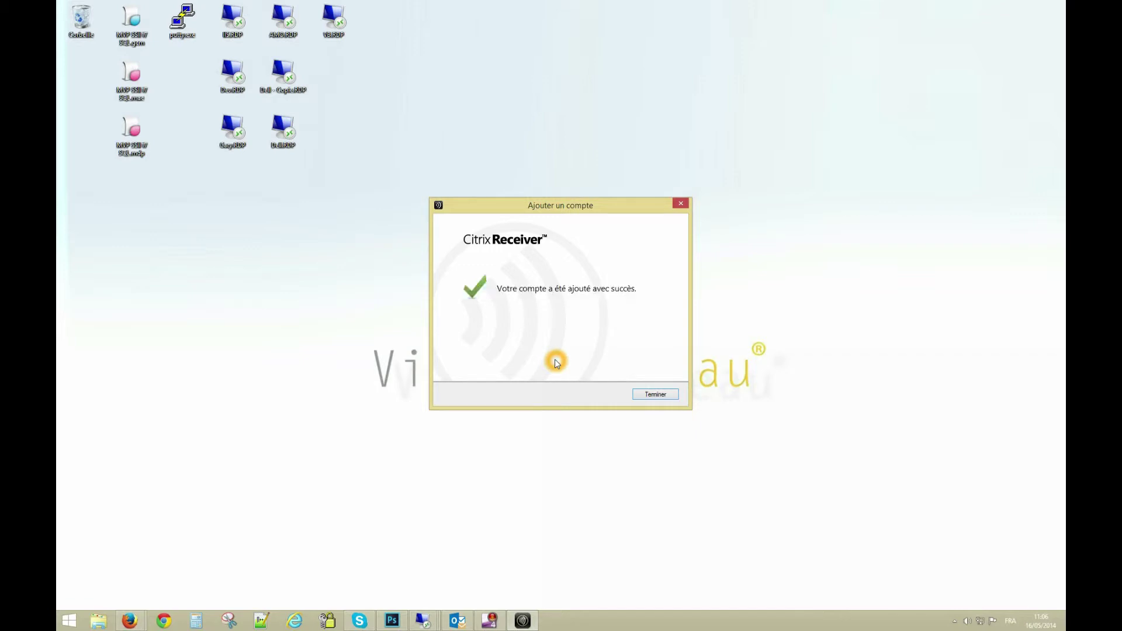
# Finish the account setup and clear Receiver's follow-up screens
pyautogui.click(651, 396)
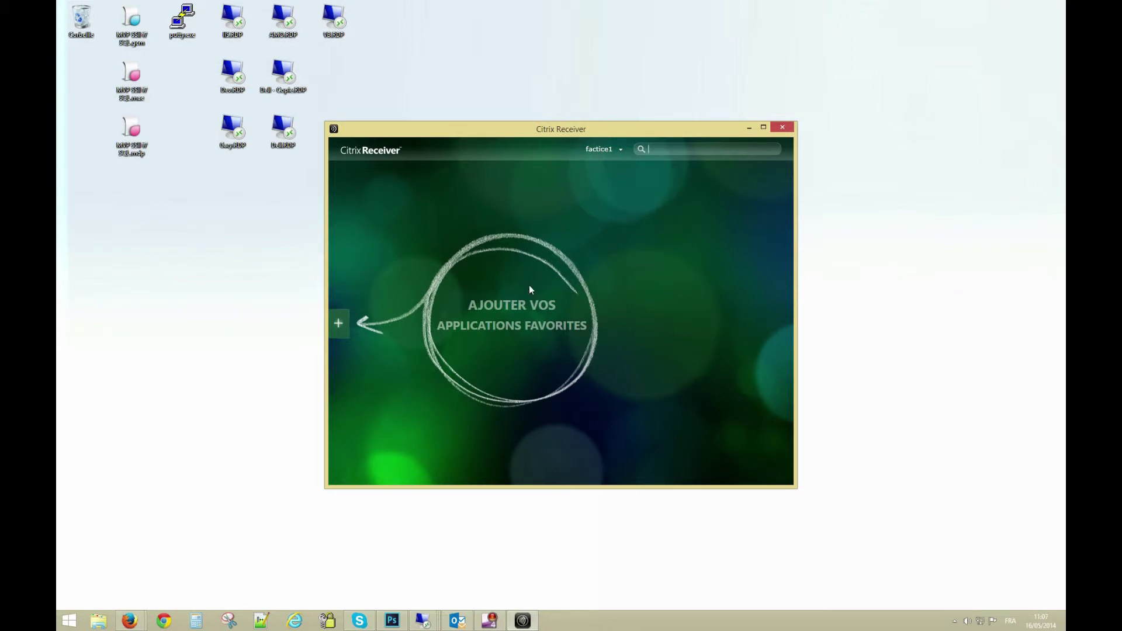
pyautogui.click(535, 377)
pyautogui.click(368, 325)
pyautogui.click(537, 325)
# Pin Virtuelbureau Windows 7 and EBP Compta et Gestion Commerciale as favourites, then open the Start screen
pyautogui.click(338, 324)
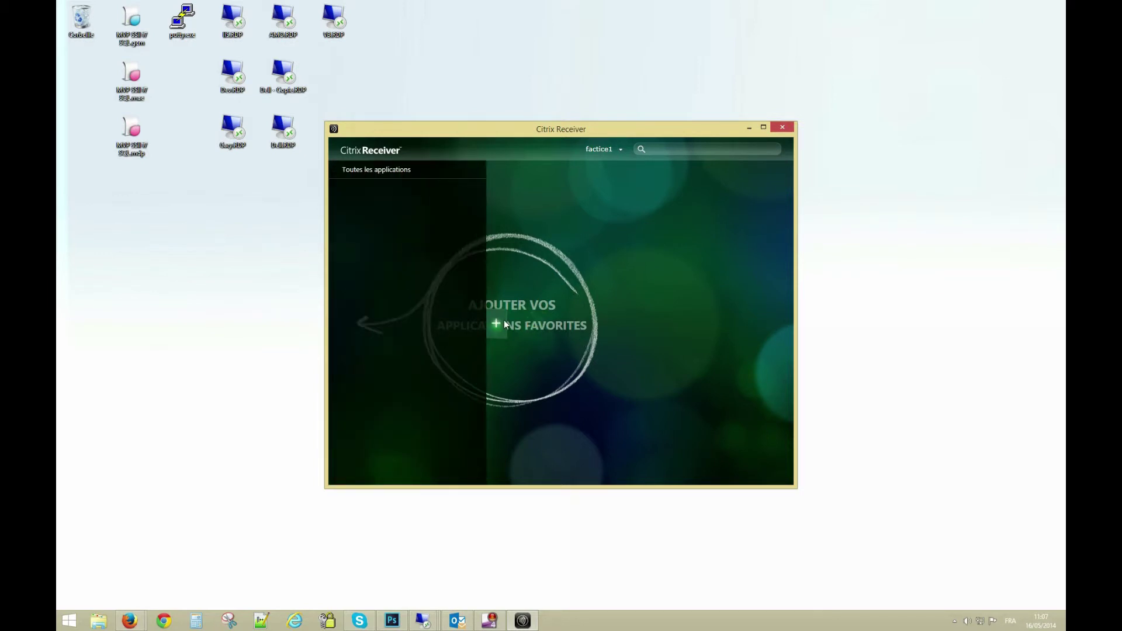
pyautogui.click(375, 170)
pyautogui.click(571, 173)
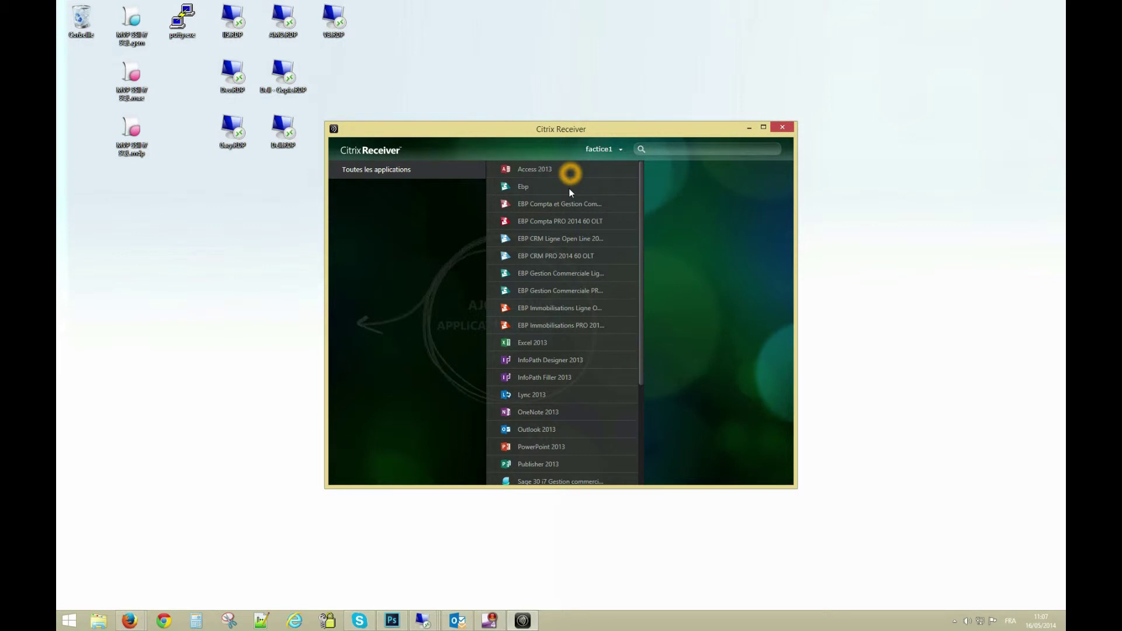
pyautogui.moveTo(640, 316); pyautogui.dragTo(640, 411)
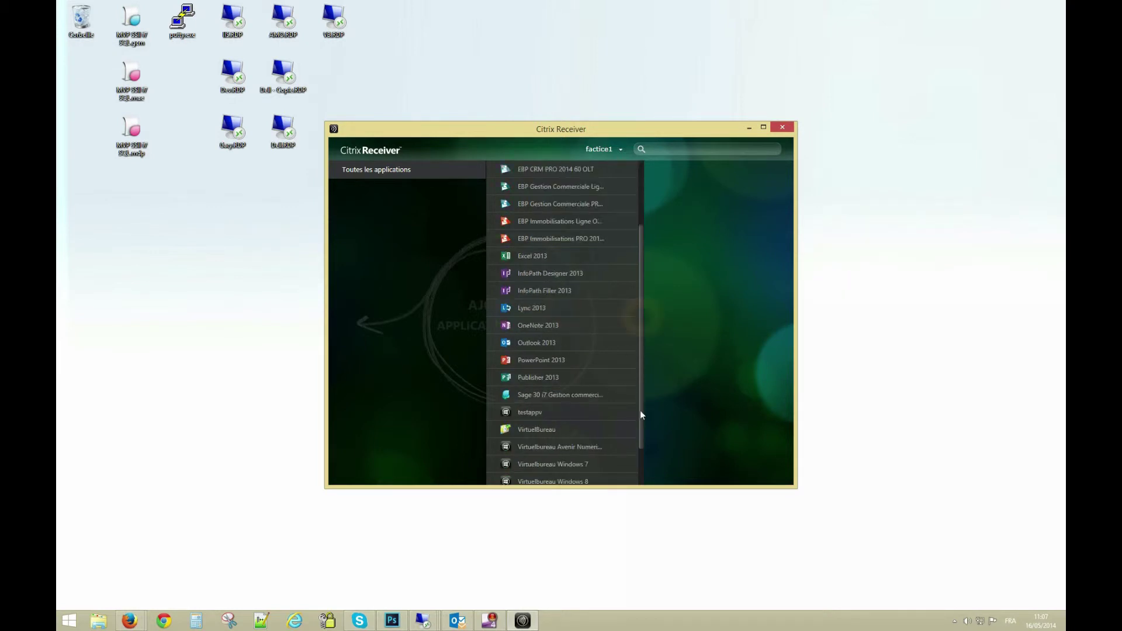
pyautogui.click(559, 410)
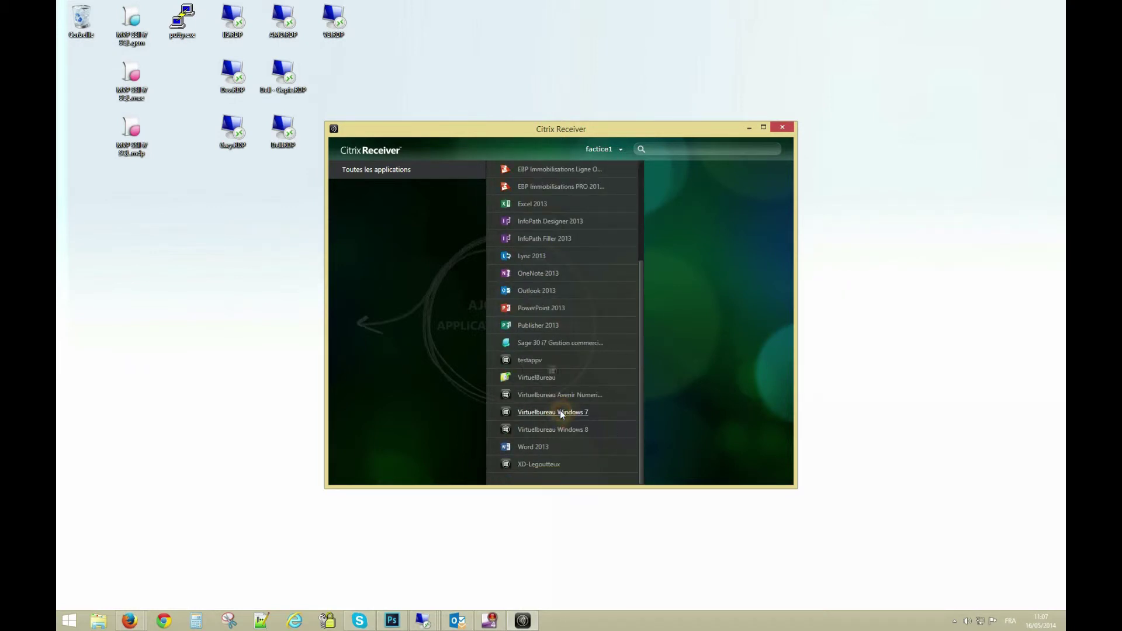
pyautogui.moveTo(641, 275); pyautogui.dragTo(641, 181)
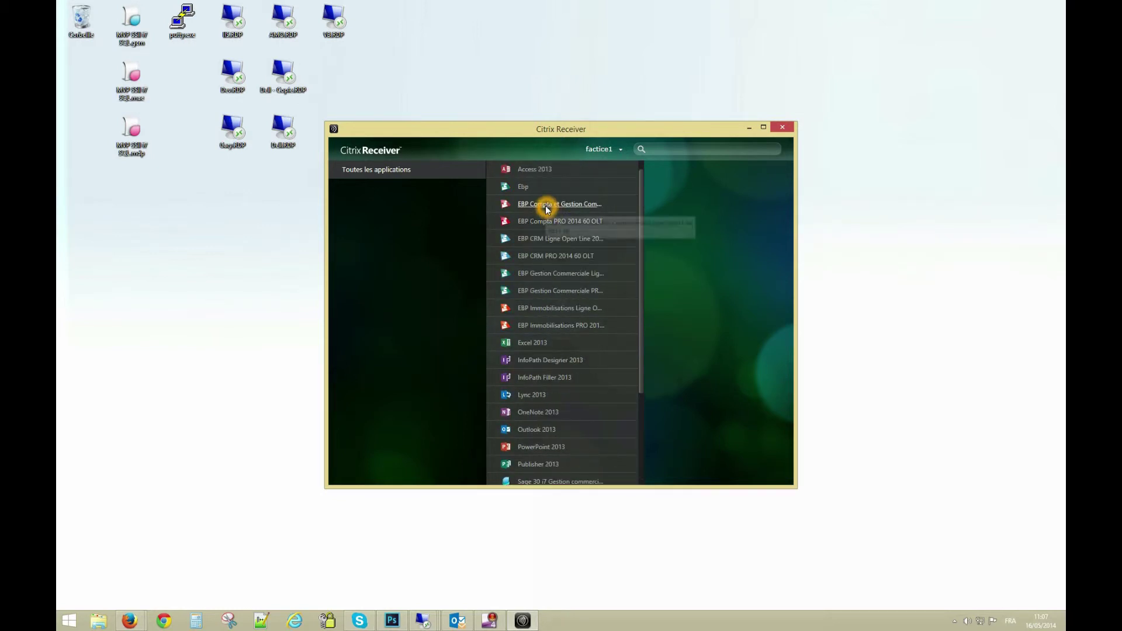
pyautogui.click(726, 239)
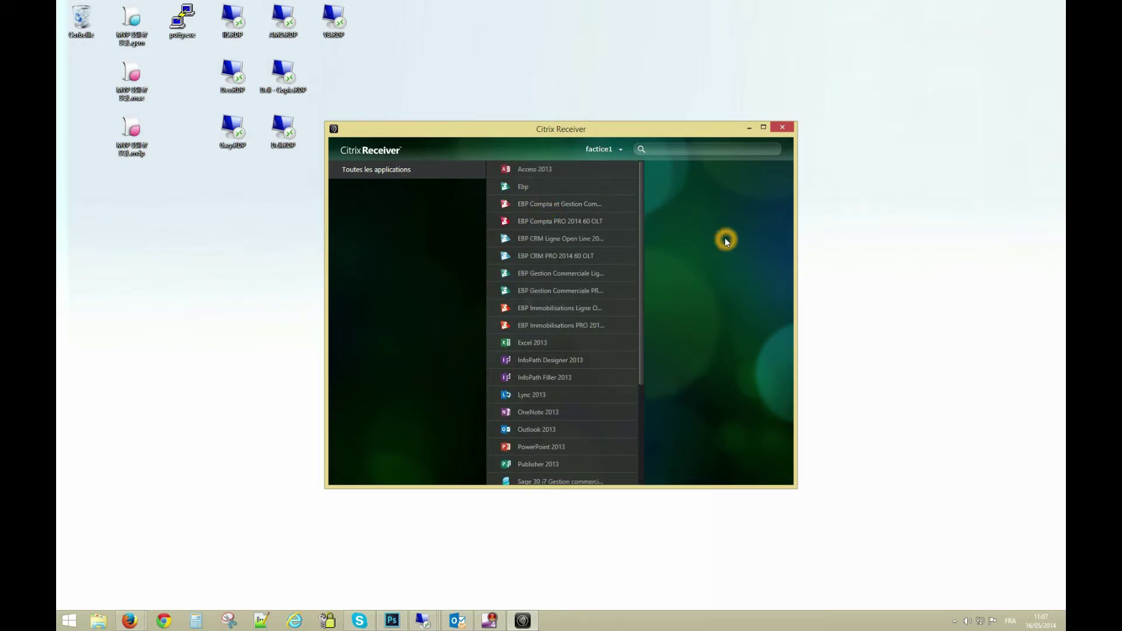
pyautogui.click(693, 231)
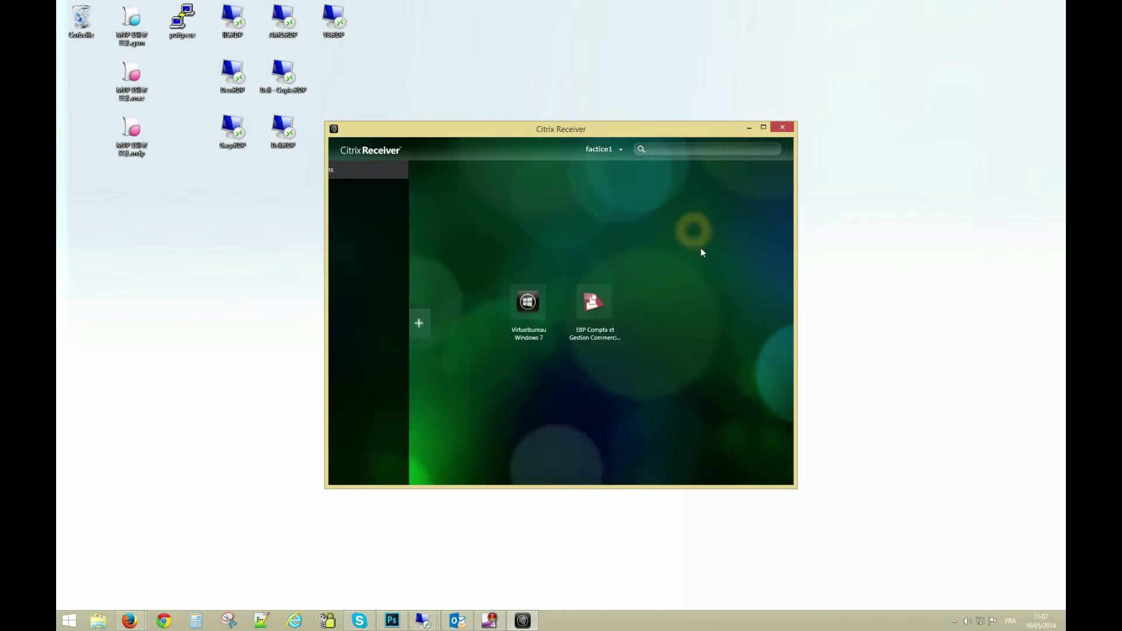
pyautogui.click(589, 369)
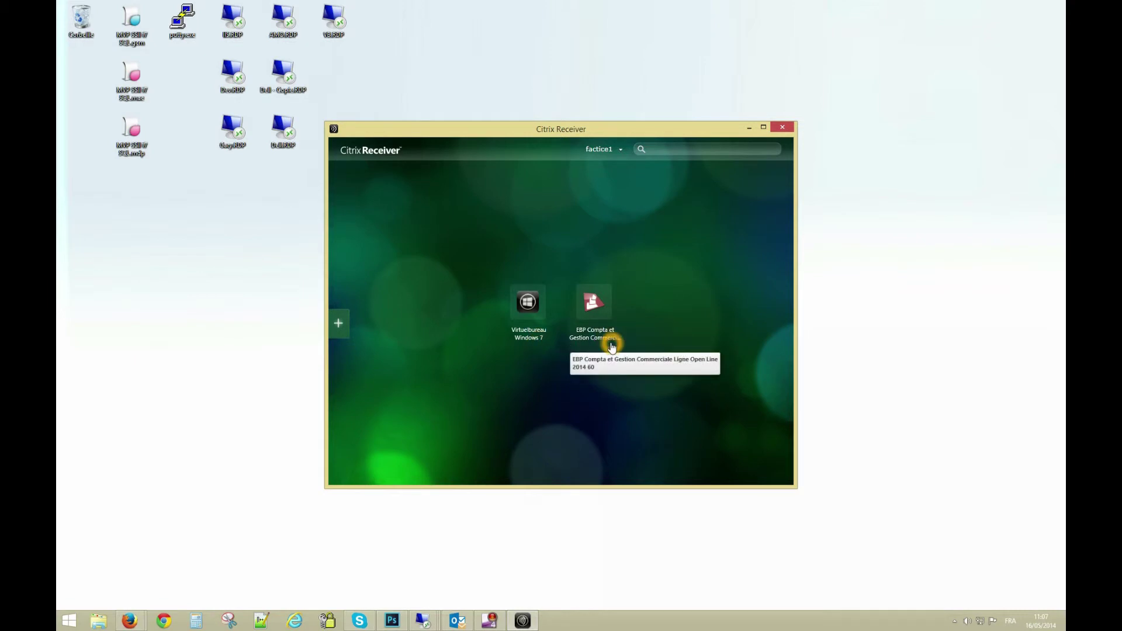
pyautogui.click(69, 621)
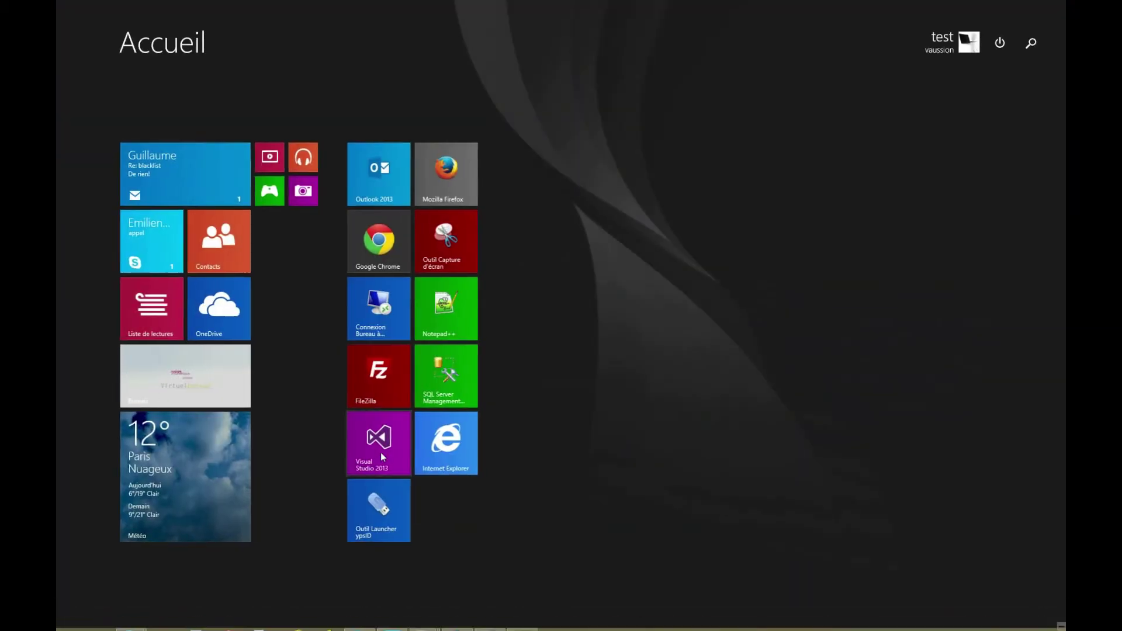
# Search Start for 'virt' and 'ebp', then launch EBP Compta et Gestion Commerciale
pyautogui.write('virtuelbureau Windows 7')
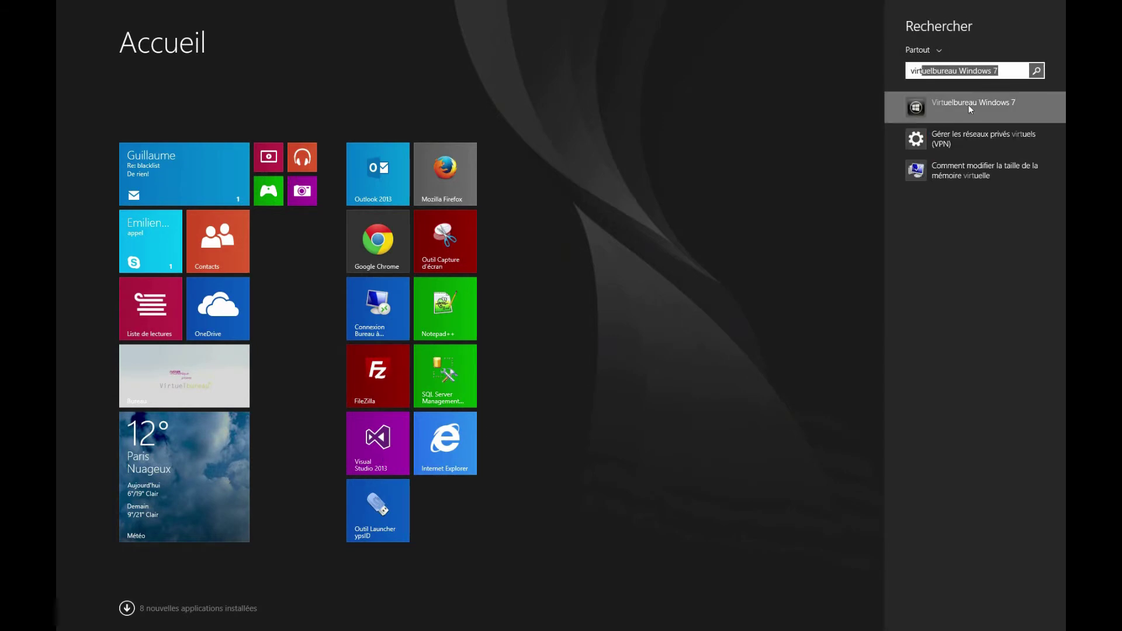
pyautogui.press('Return')
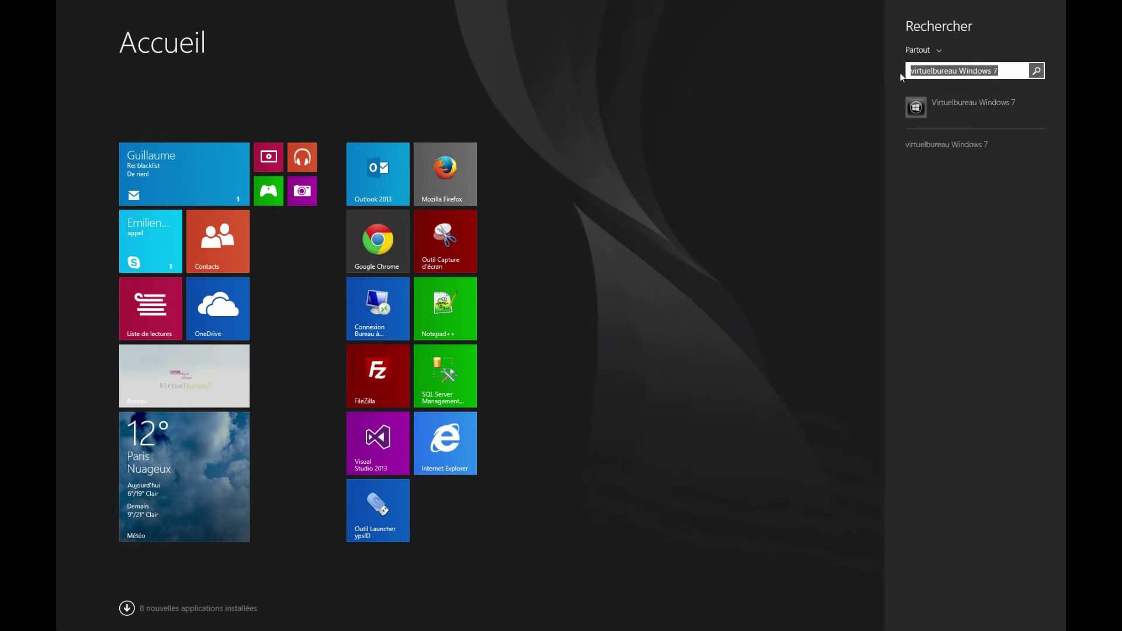
pyautogui.write('ebp')
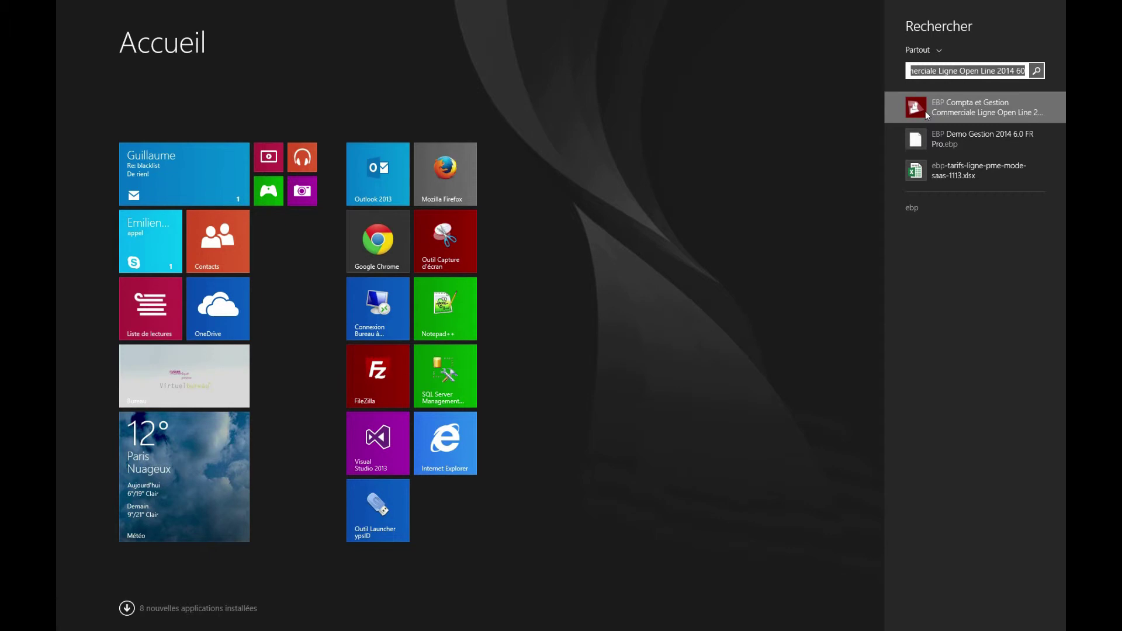
pyautogui.click(924, 111)
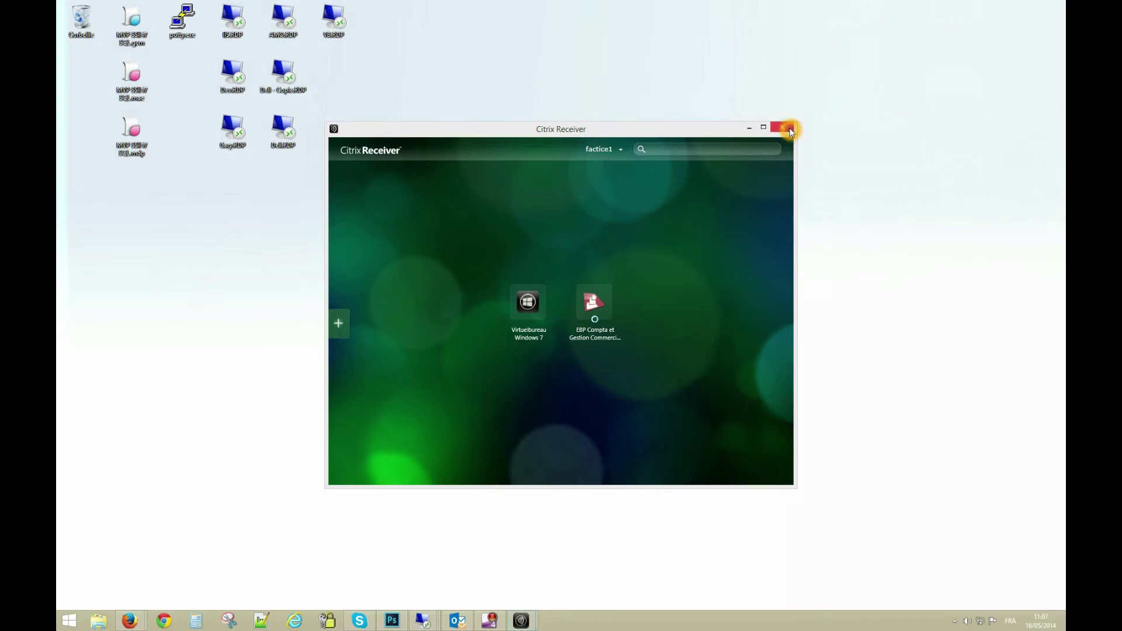
# Close the Receiver window and move the progress dialogs aside until the EBP PGI launcher appears
pyautogui.click(782, 128)
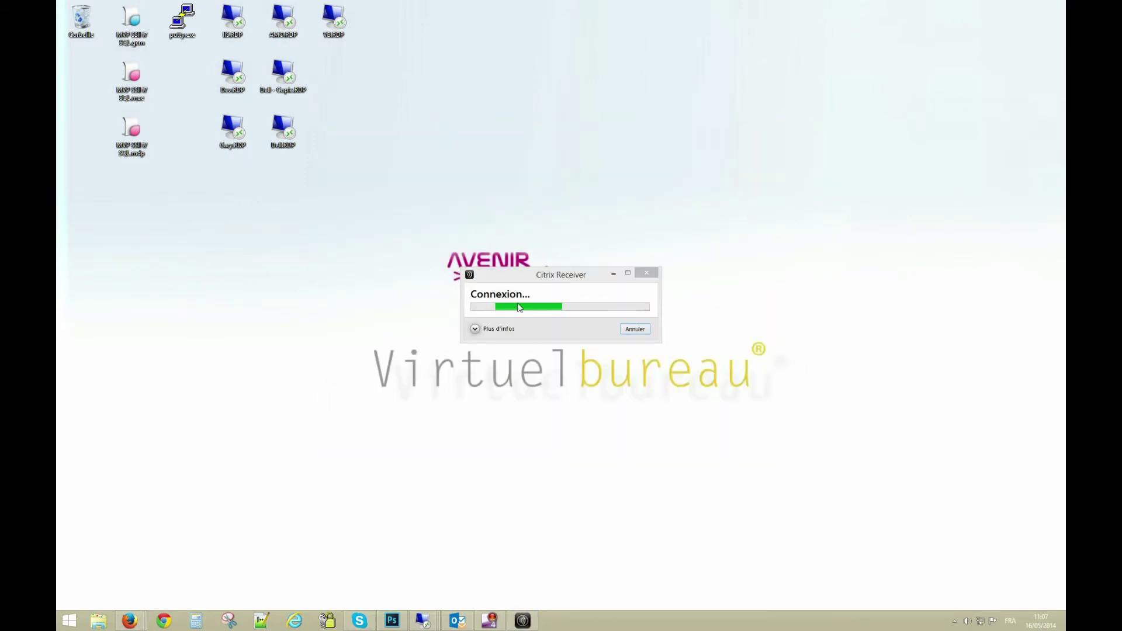
pyautogui.click(475, 330)
pyautogui.click(475, 330)
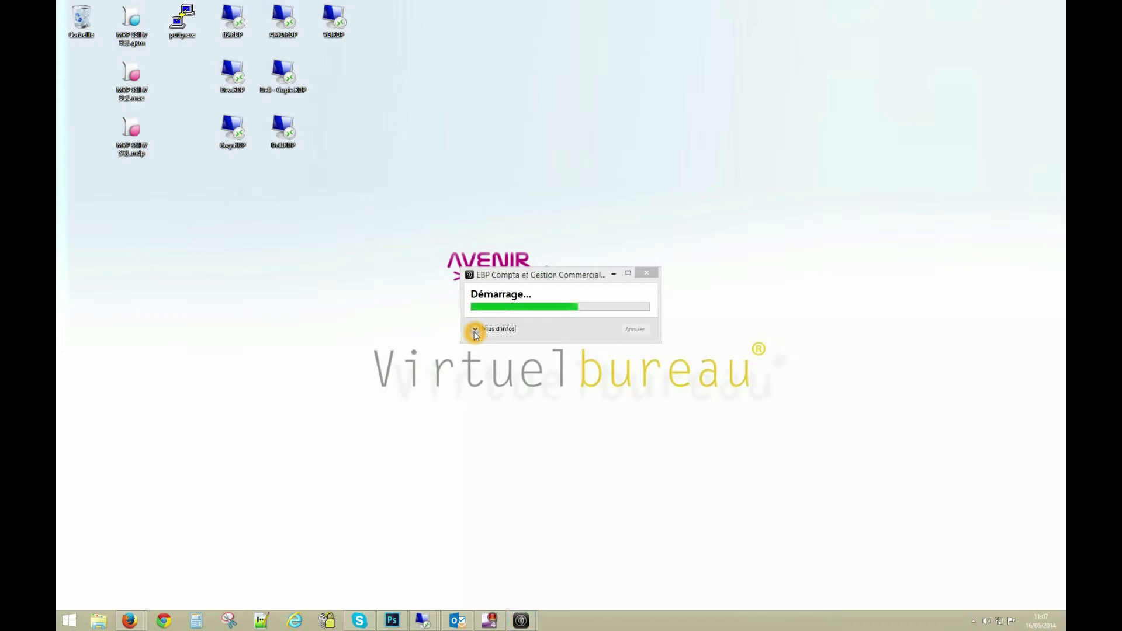
pyautogui.moveTo(550, 281)
pyautogui.mouseDown()
pyautogui.moveTo(653, 50)
pyautogui.moveTo(668, 47)
pyautogui.mouseUp()
pyautogui.click(674, 197)
pyautogui.moveTo(559, 277); pyautogui.dragTo(431, 16)
pyautogui.click(345, 72)
pyautogui.click(407, 108)
pyautogui.click(488, 126)
pyautogui.click(609, 141)
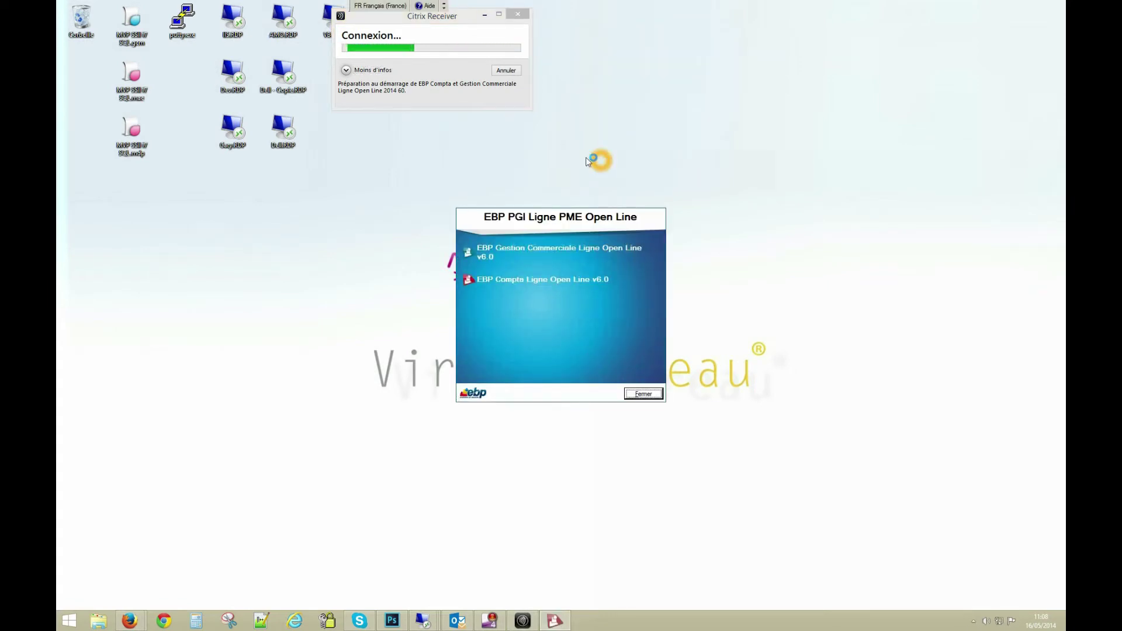
pyautogui.click(518, 14)
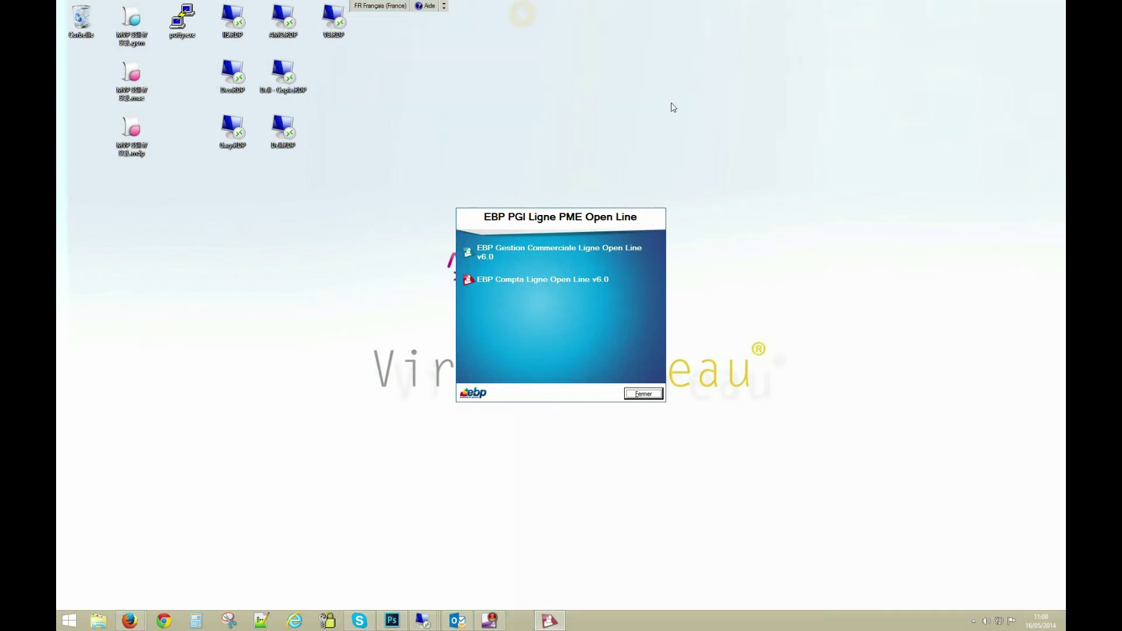
# Start Gestion Commerciale, dismiss the Software Protection error, and open the demo folder in evaluation mode
pyautogui.click(565, 256)
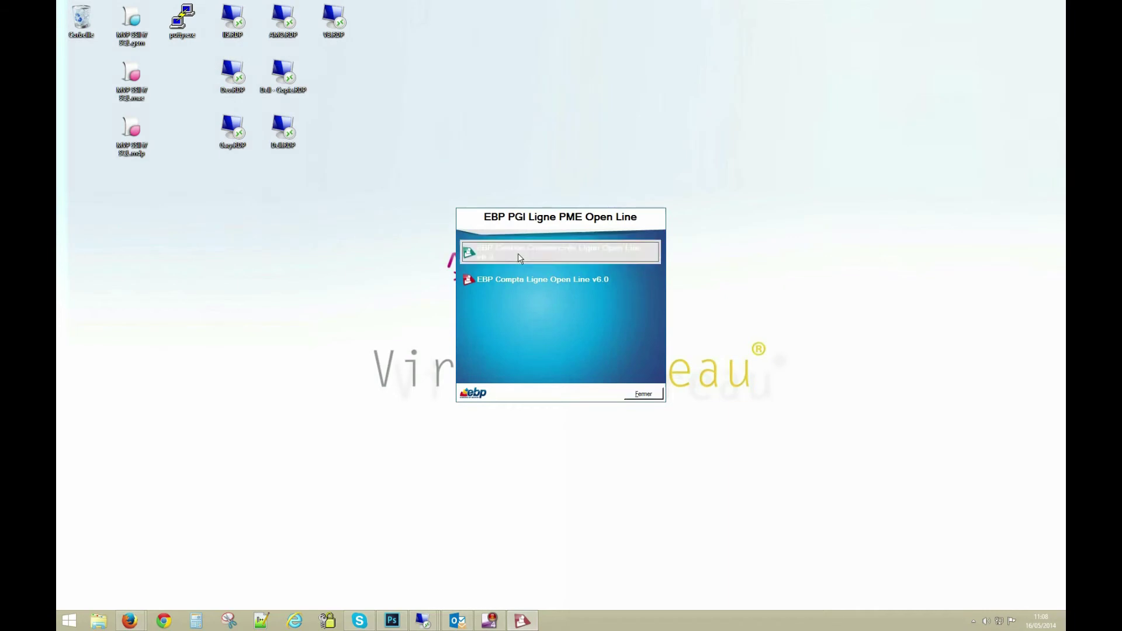
pyautogui.click(648, 343)
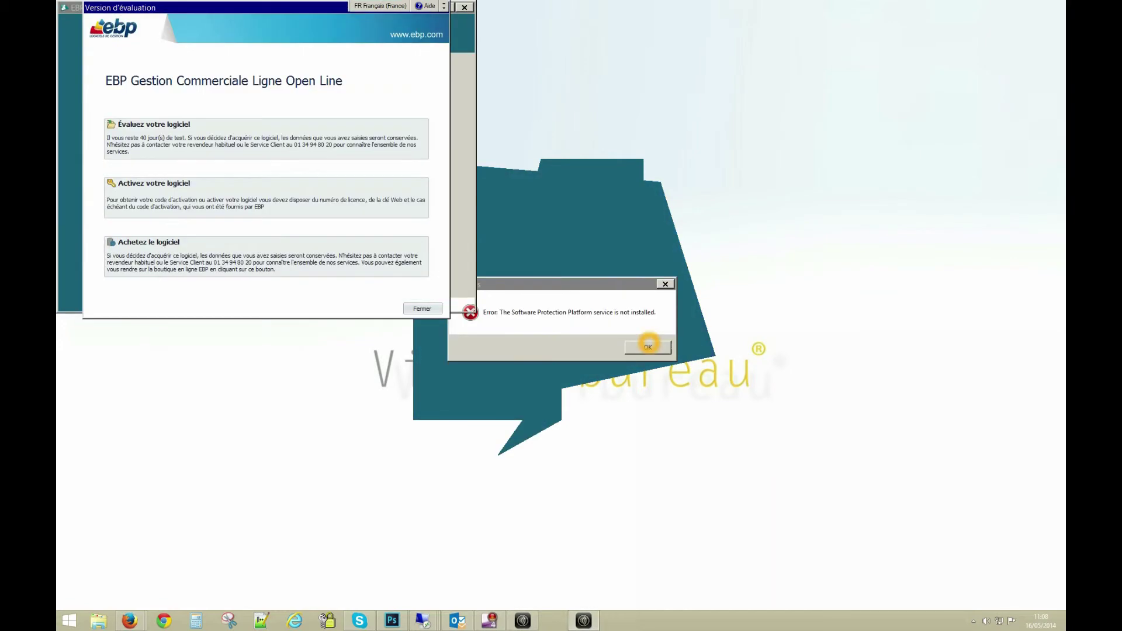
pyautogui.click(648, 349)
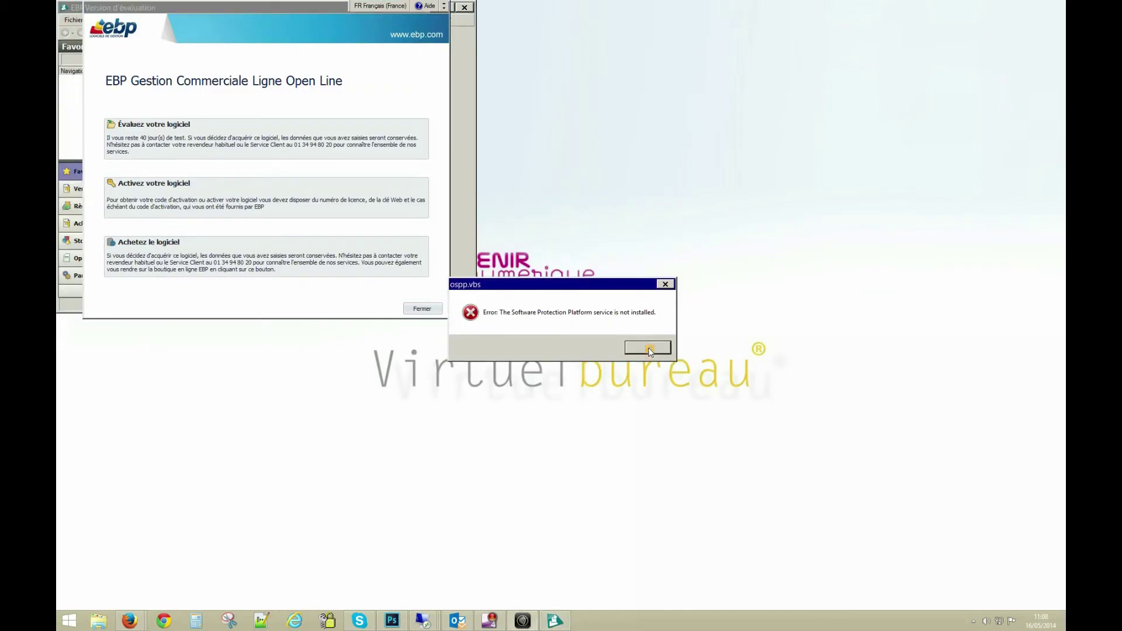
pyautogui.click(171, 147)
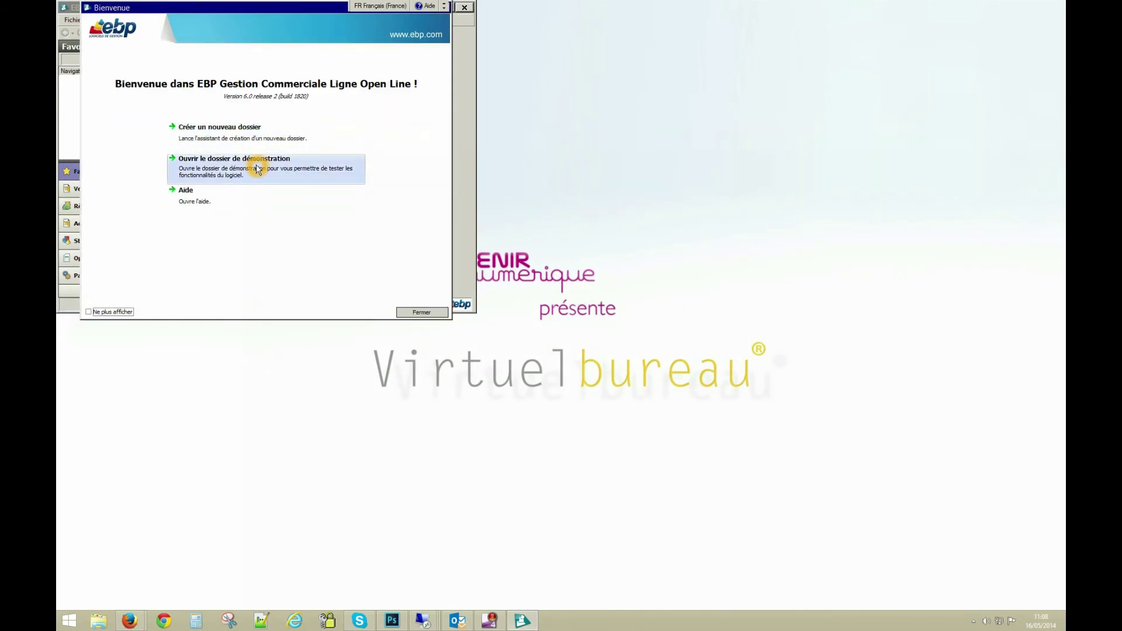
pyautogui.click(258, 170)
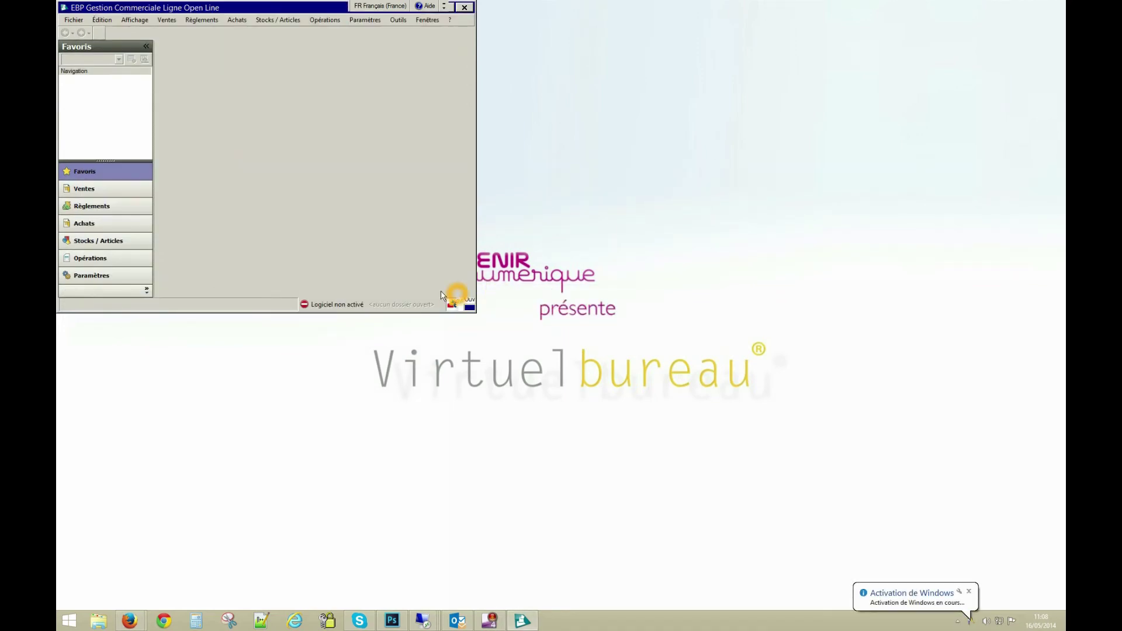
# Dismiss Reports On Line, maximize EBP, quit without saving, and close the opened web page
pyautogui.moveTo(292, 11); pyautogui.dragTo(556, 164)
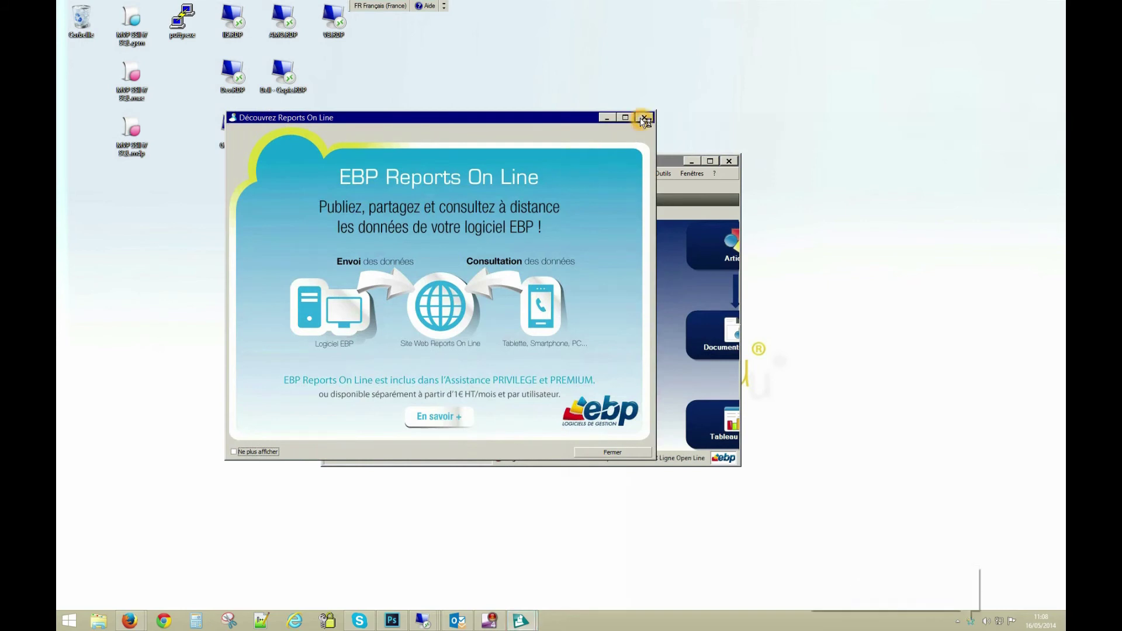
pyautogui.click(644, 117)
pyautogui.doubleClick(523, 163)
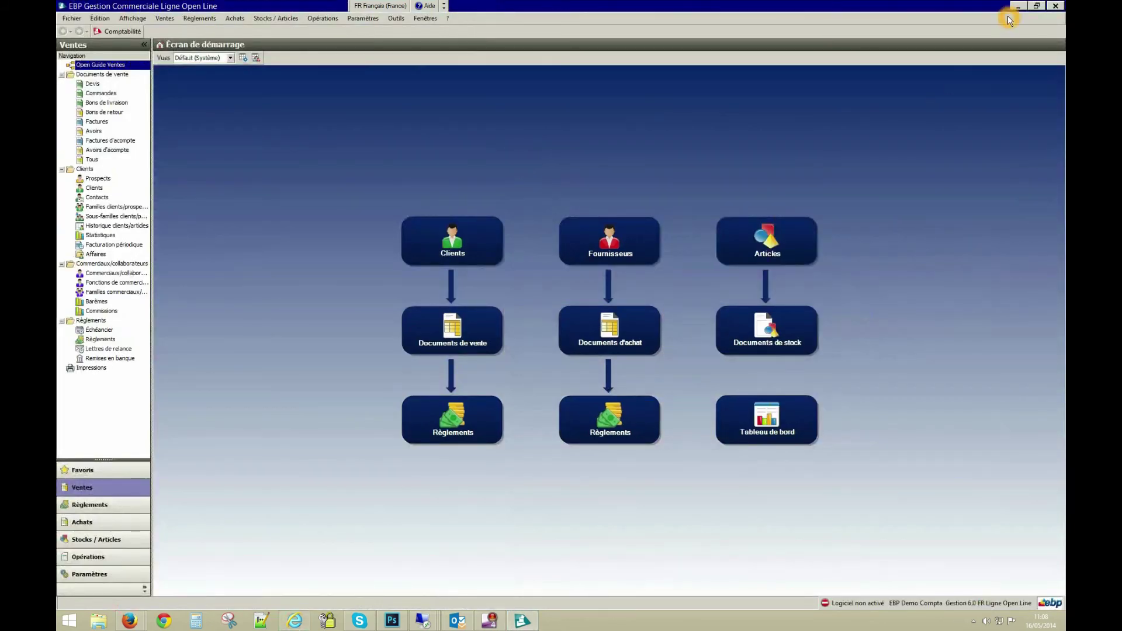
pyautogui.click(1057, 7)
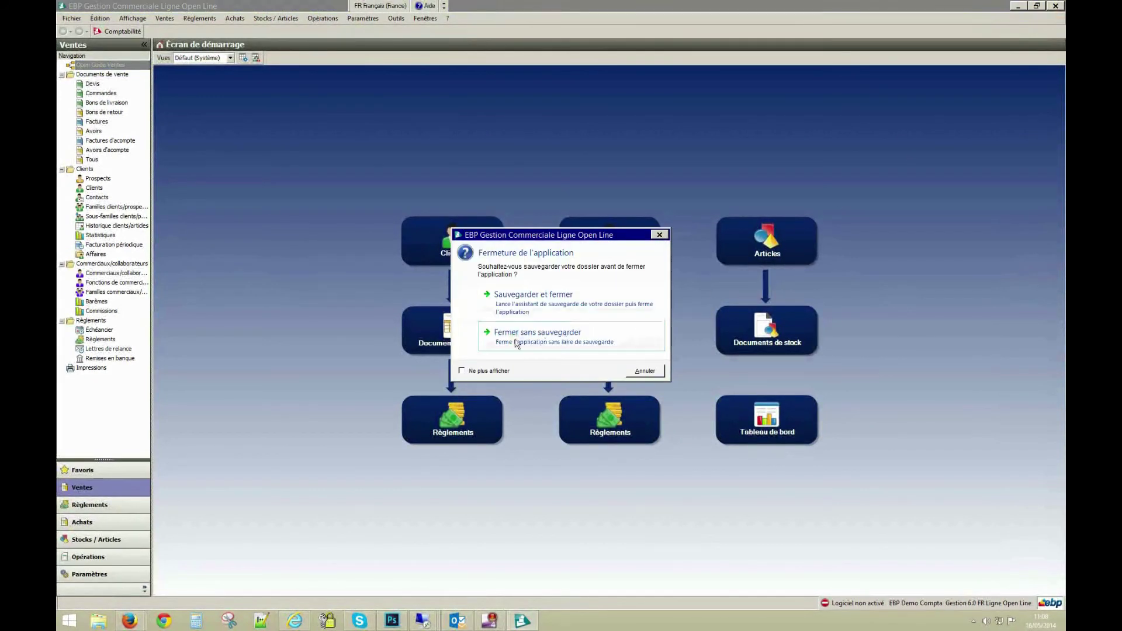
pyautogui.click(517, 341)
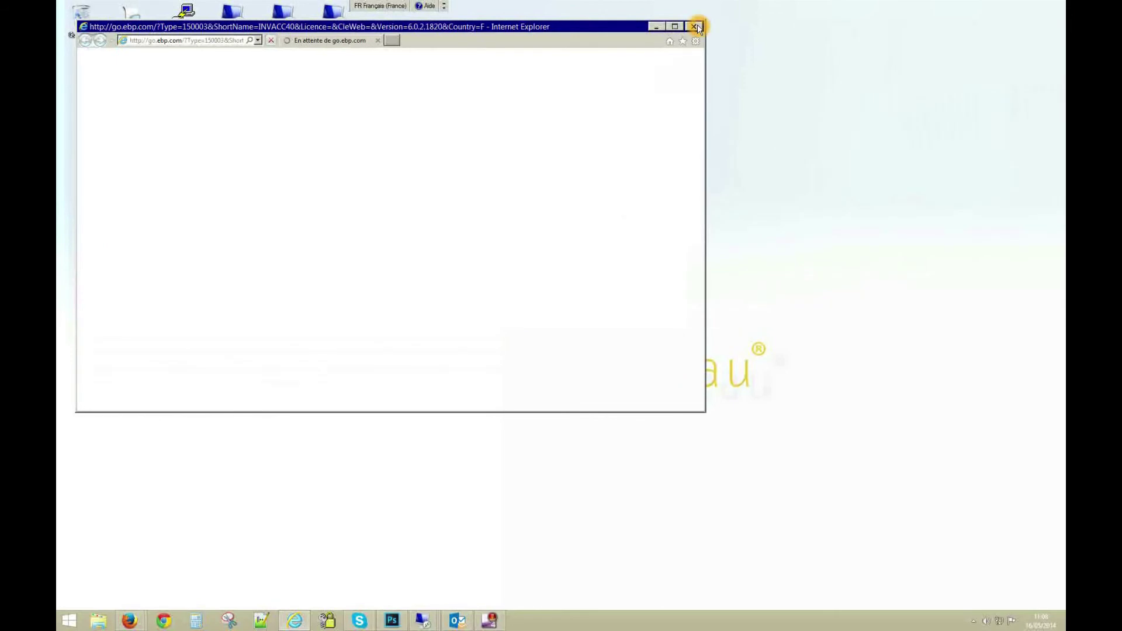
pyautogui.click(695, 27)
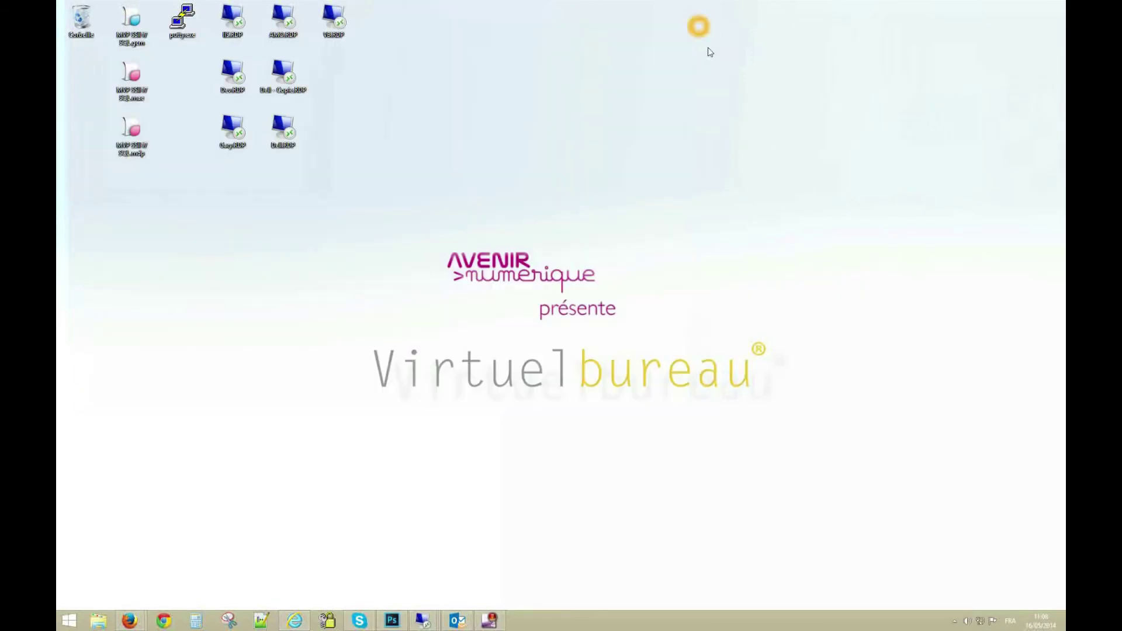
# Reopen Citrix Receiver from the tray to check both apps, close it, and open Start
pyautogui.click(953, 622)
pyautogui.click(981, 532)
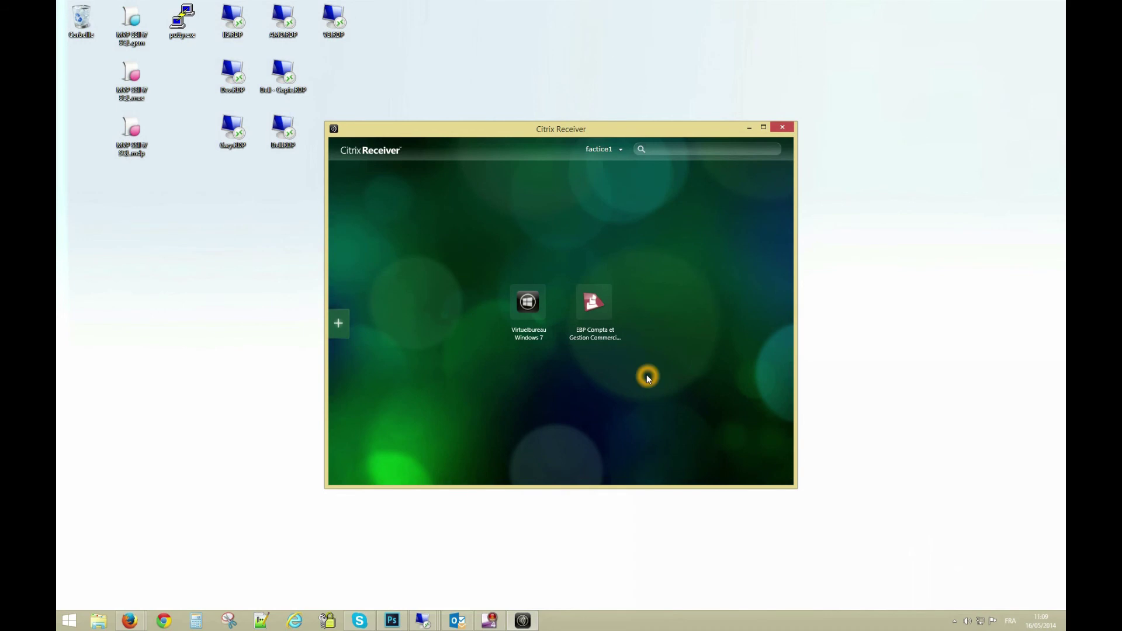
pyautogui.click(782, 127)
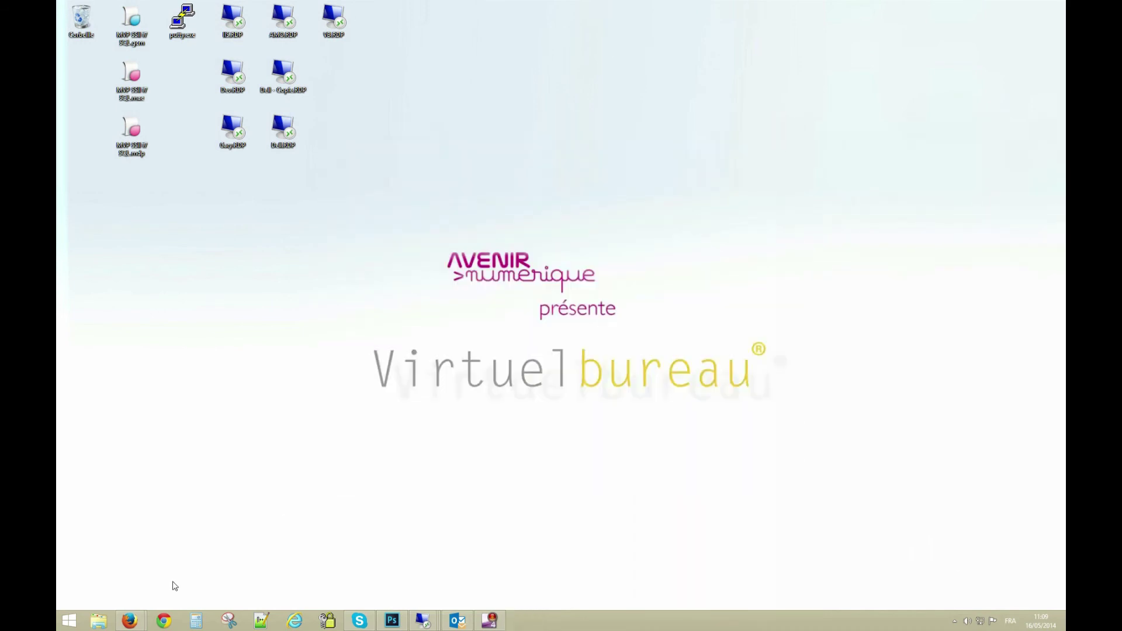
pyautogui.click(71, 620)
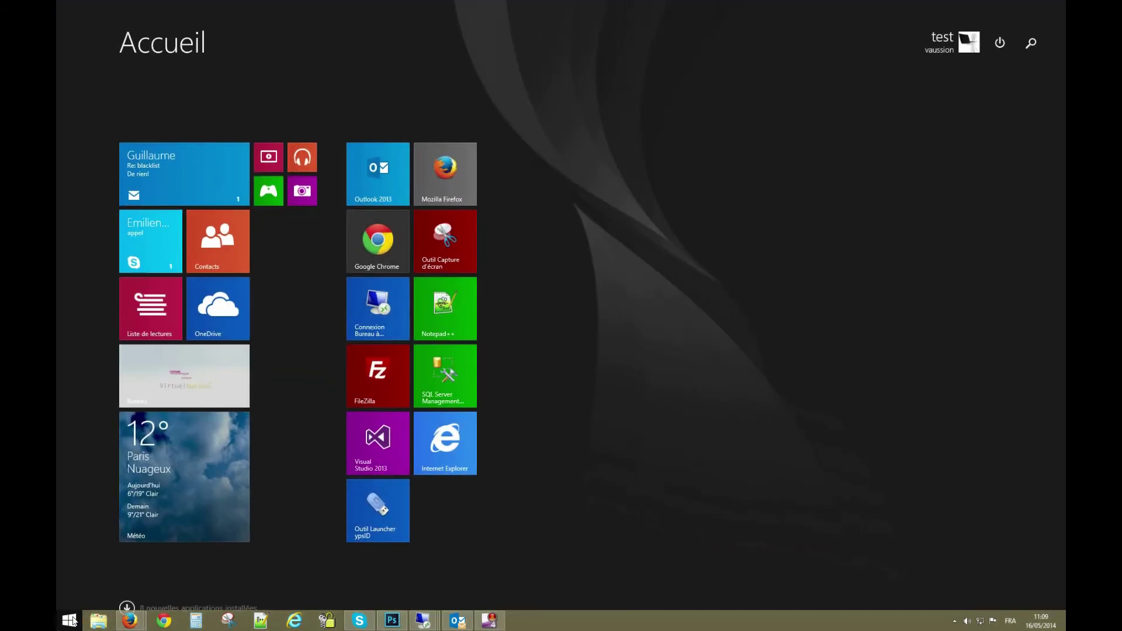
# Search 'virt' from the Windows 8 Start screen and launch the Virtuelbureau Windows 7 desktop
pyautogui.write('virtuelbureau Windows 7')
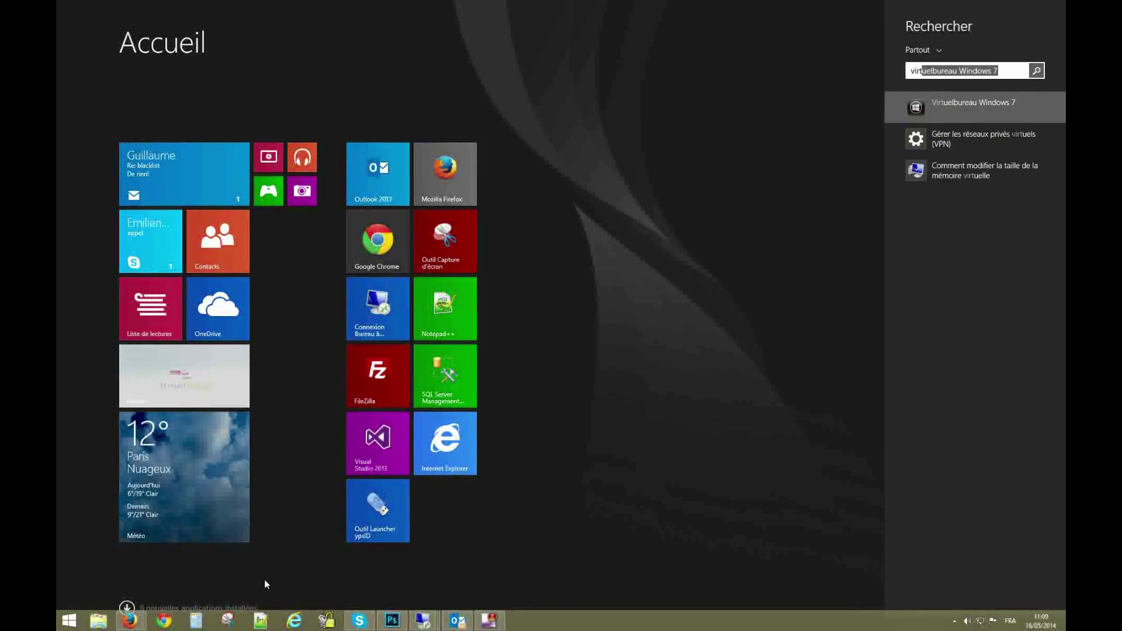
pyautogui.click(953, 104)
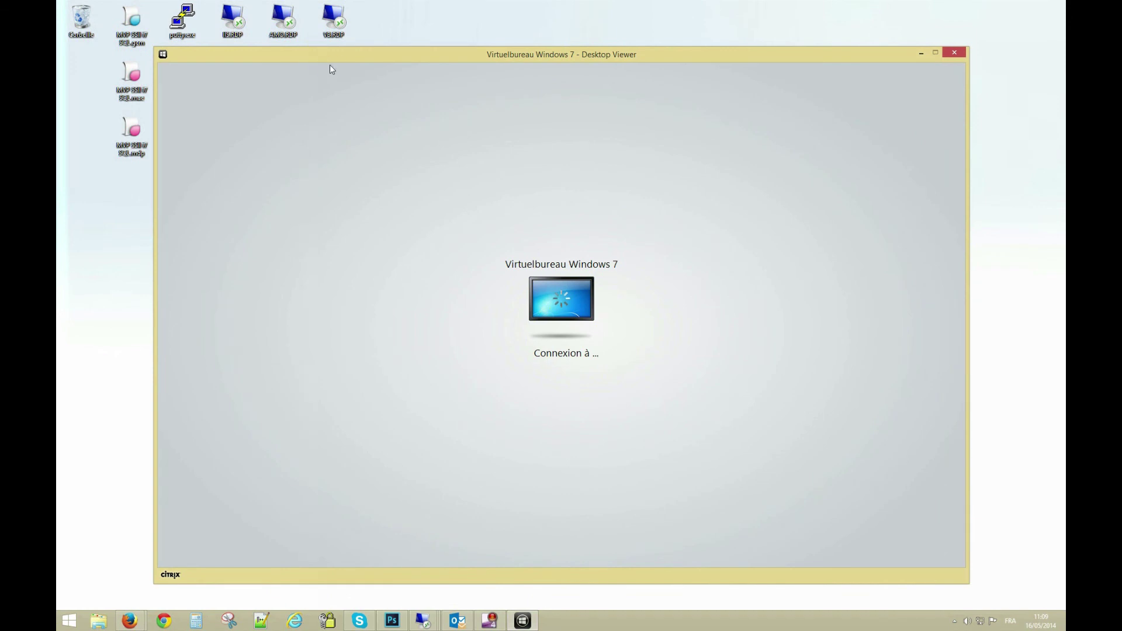
pyautogui.click(430, 145)
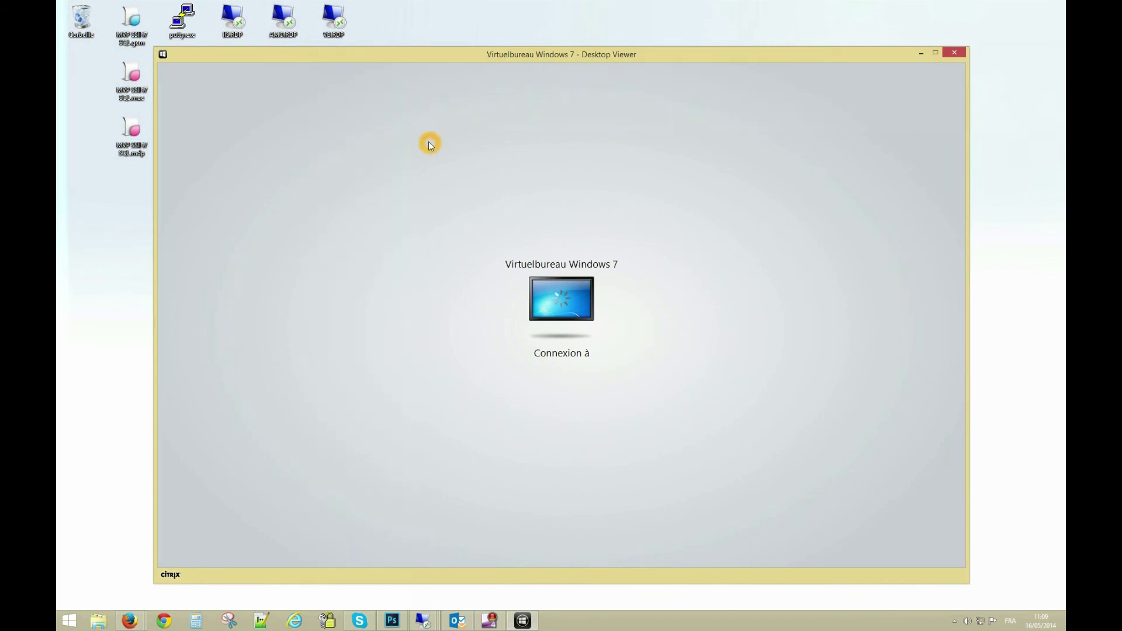